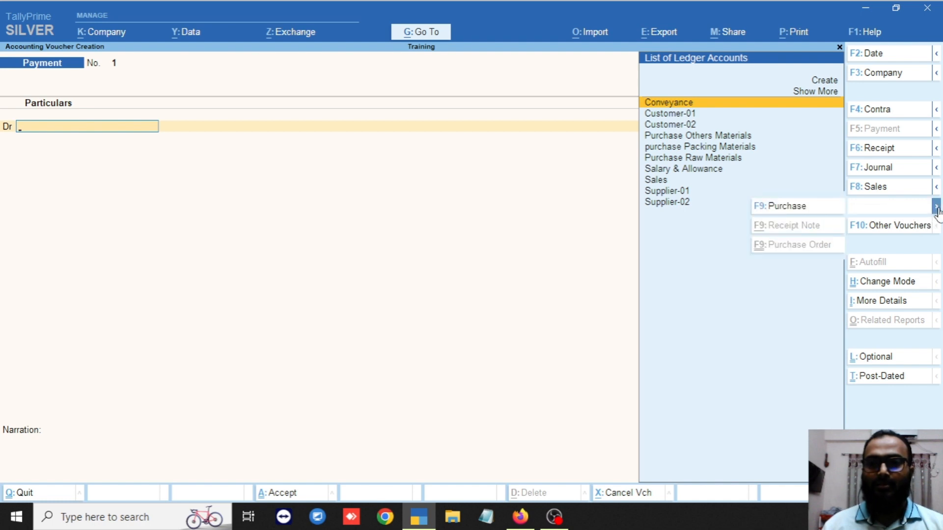
click(936, 208)
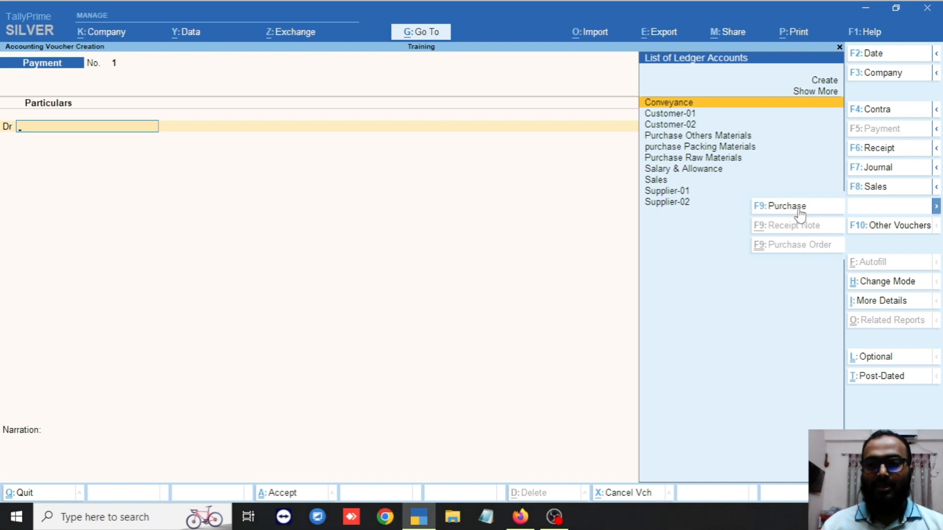
click(799, 248)
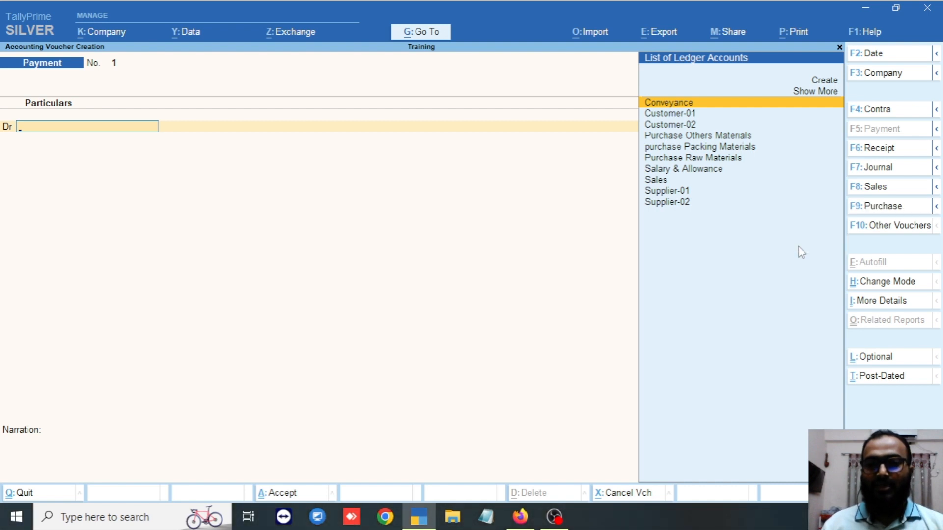
click(937, 207)
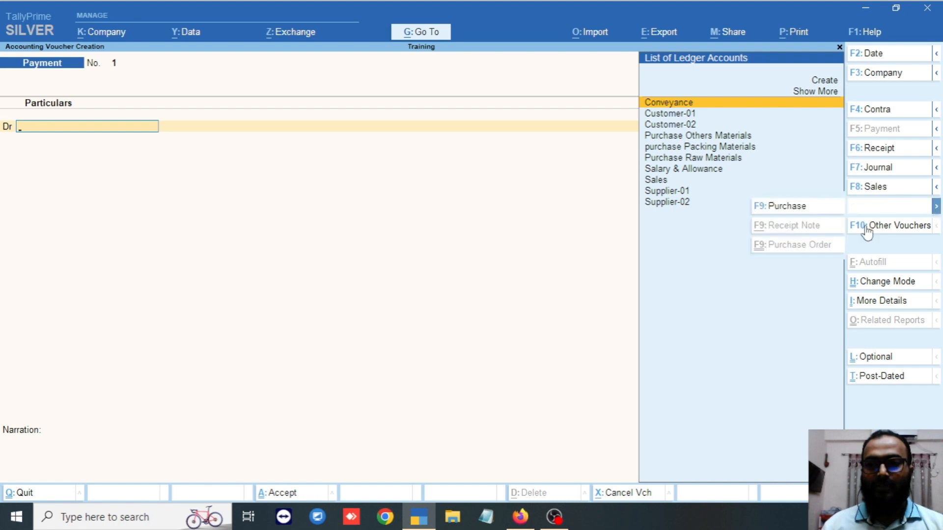
click(819, 229)
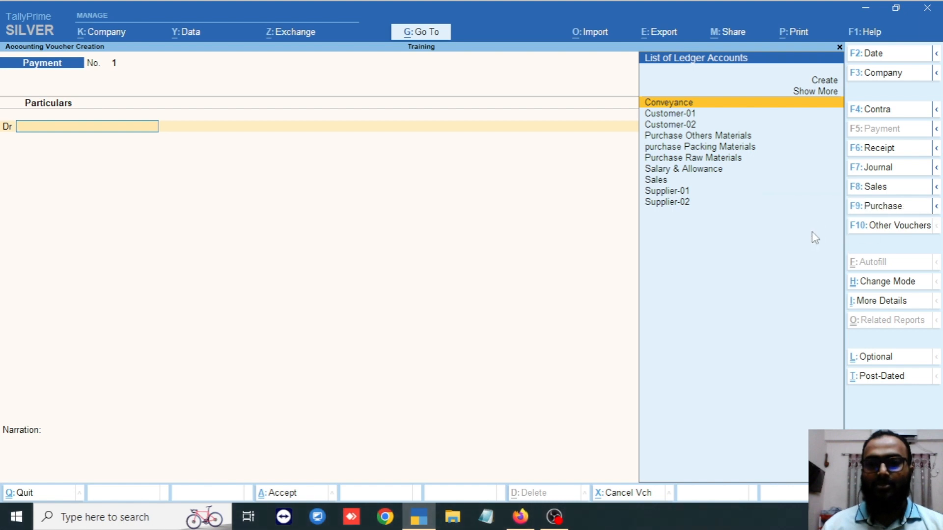
click(937, 207)
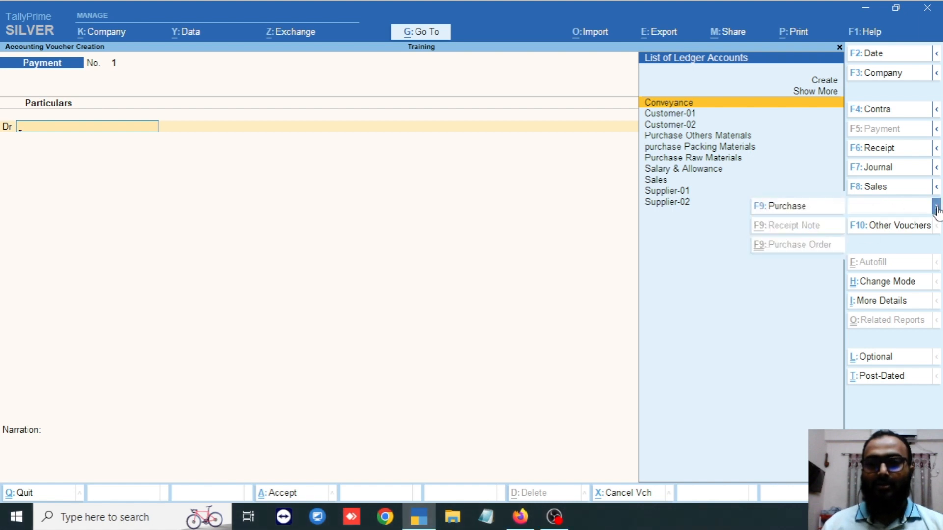
click(718, 243)
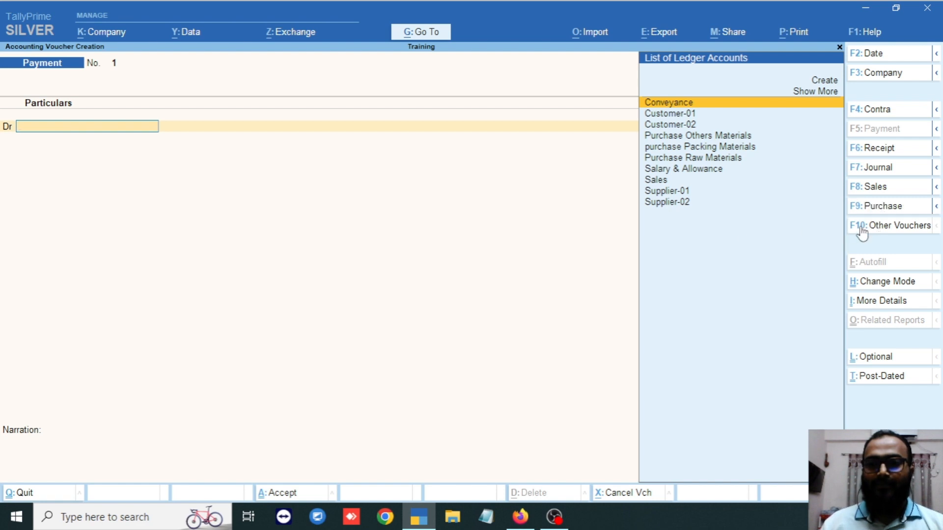
- Show the inactive voucher types, then activate Purchase Order and switch to it as the voucher type
click(889, 227)
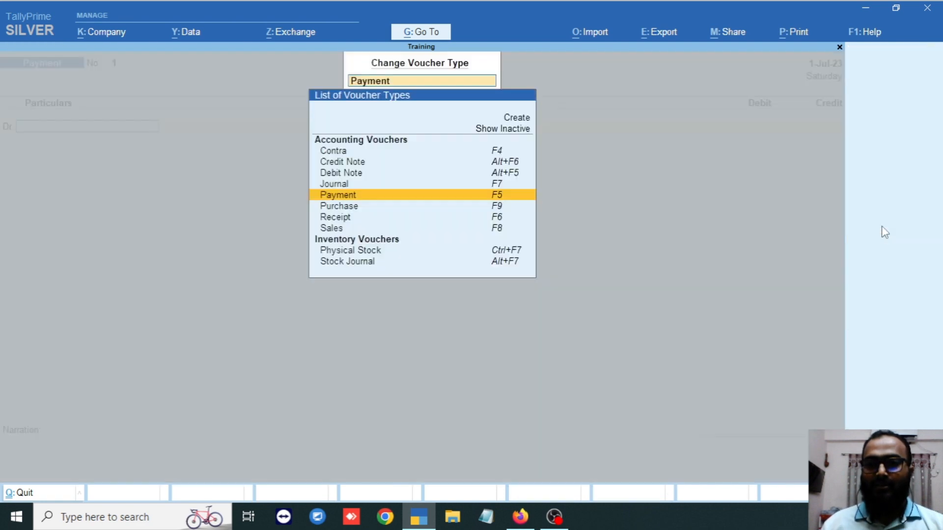
click(505, 131)
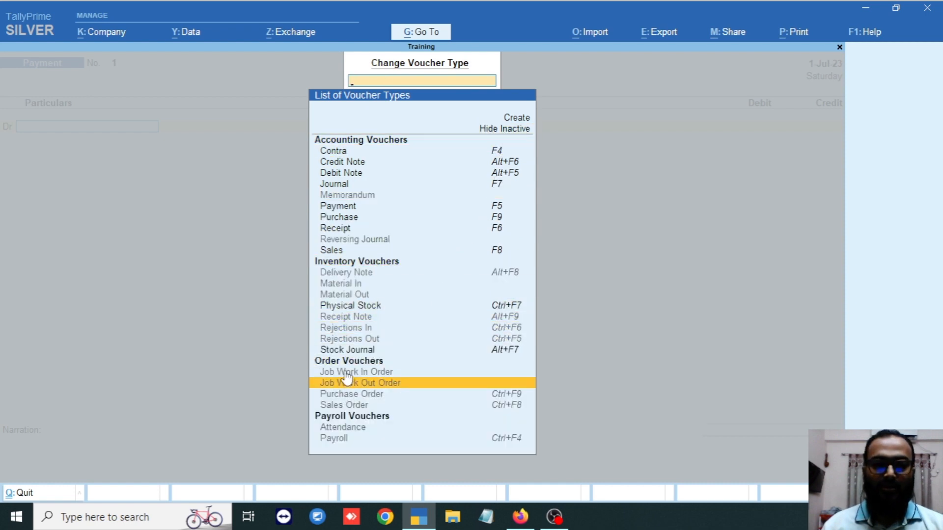
click(364, 396)
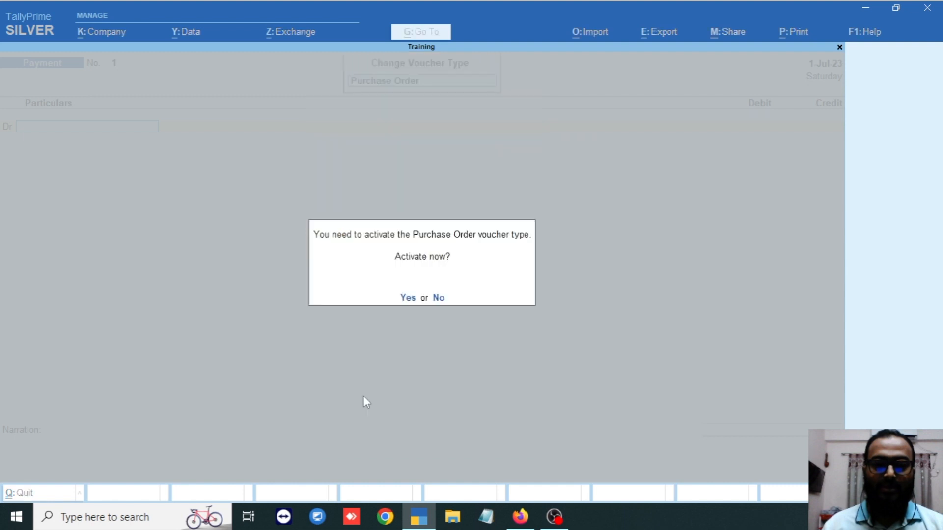
click(407, 298)
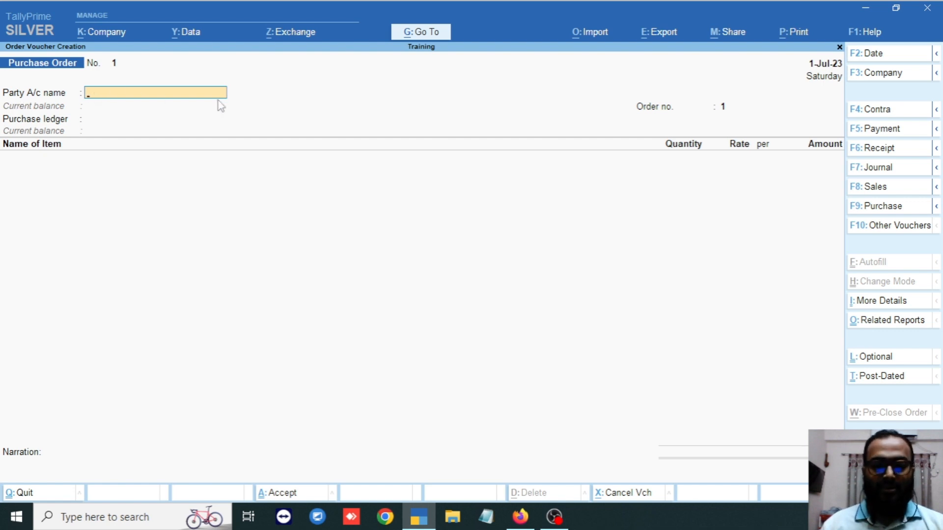
- Choose Supplier-01 as the party account of the purchase order
key(space)
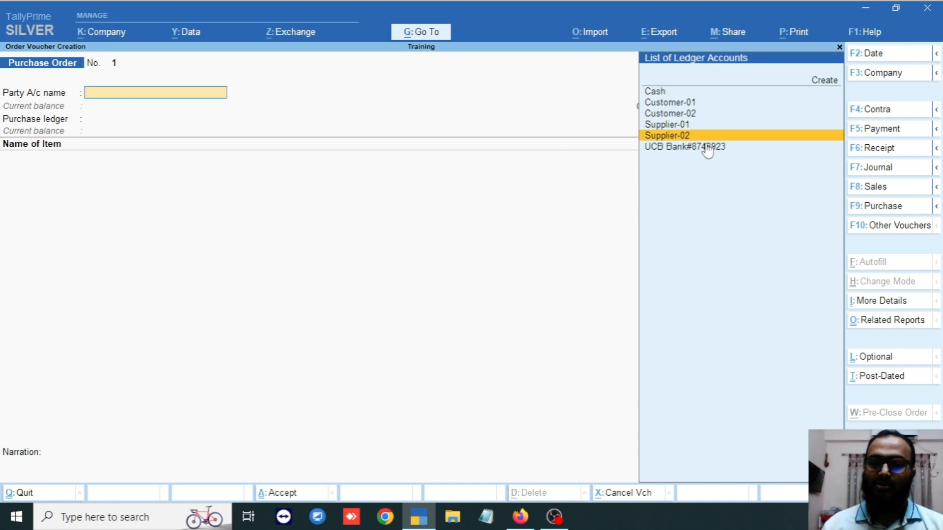
key(Up)
key(Up)
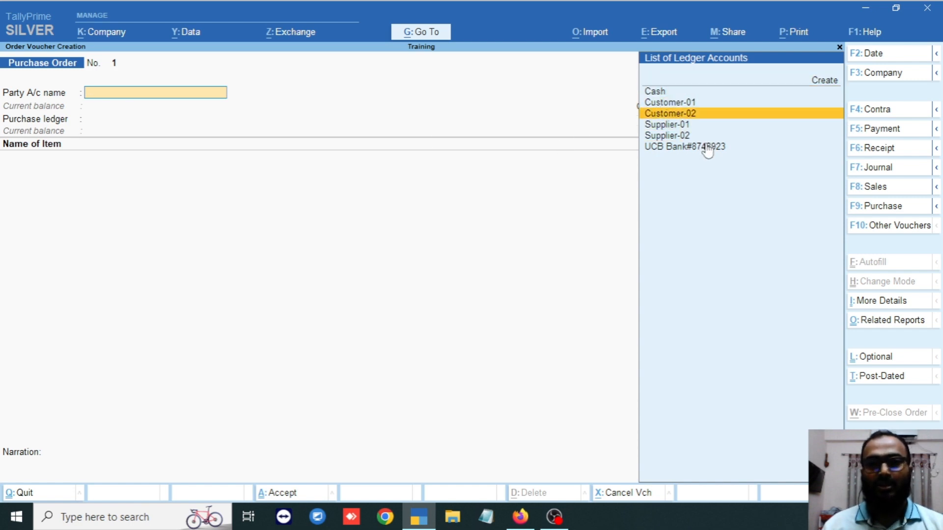
text(S)
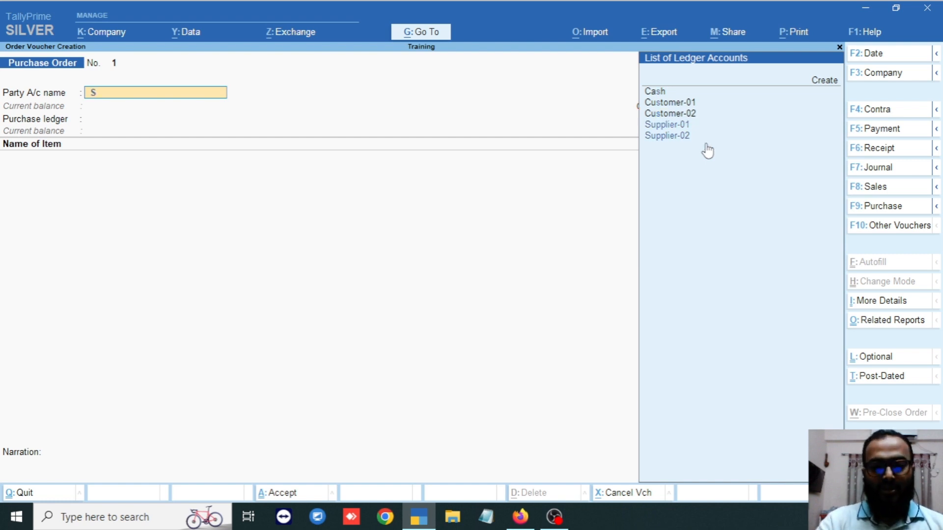
text(up)
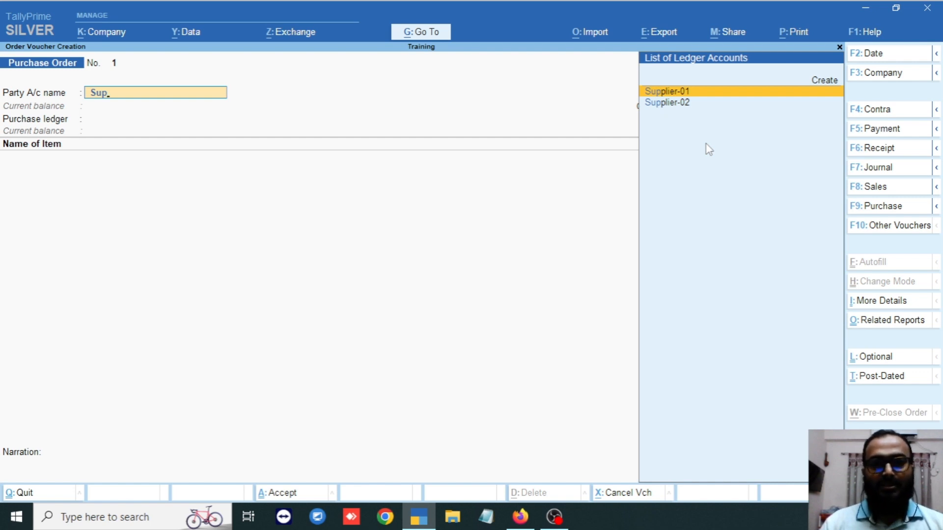
key(Return)
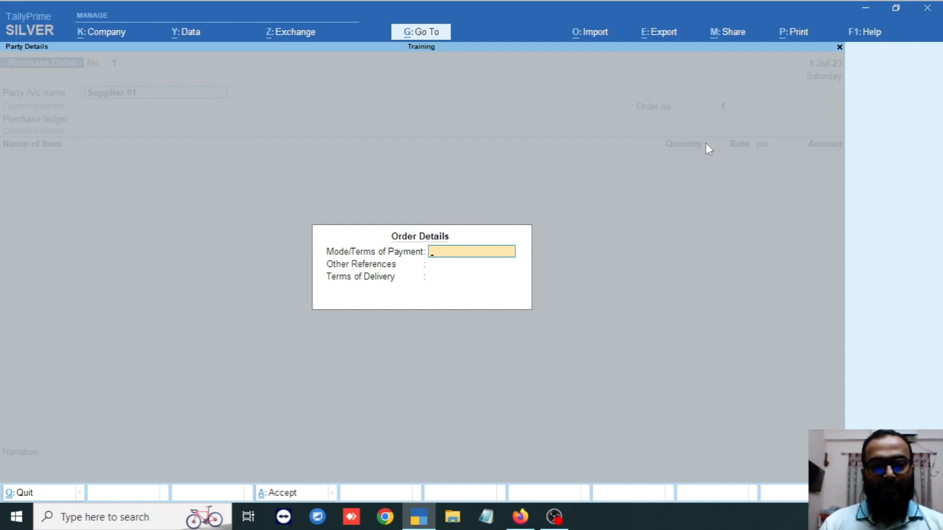
- Leave the order details blank and accept the default party details for Supplier-01
key(Return)
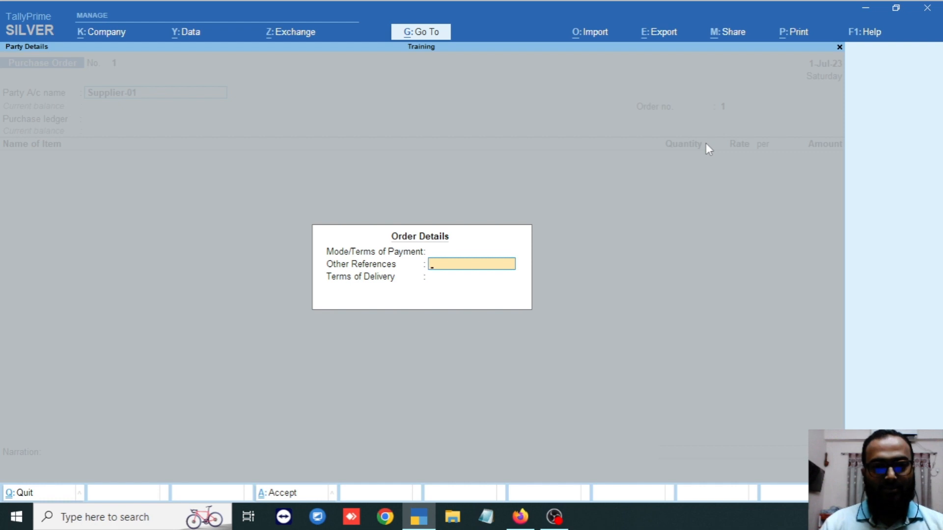
key(Return)
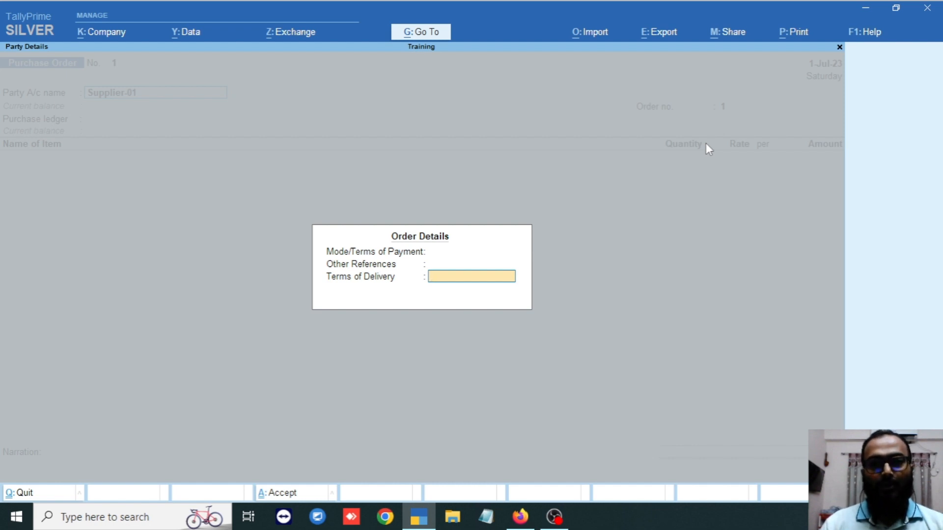
key(Return)
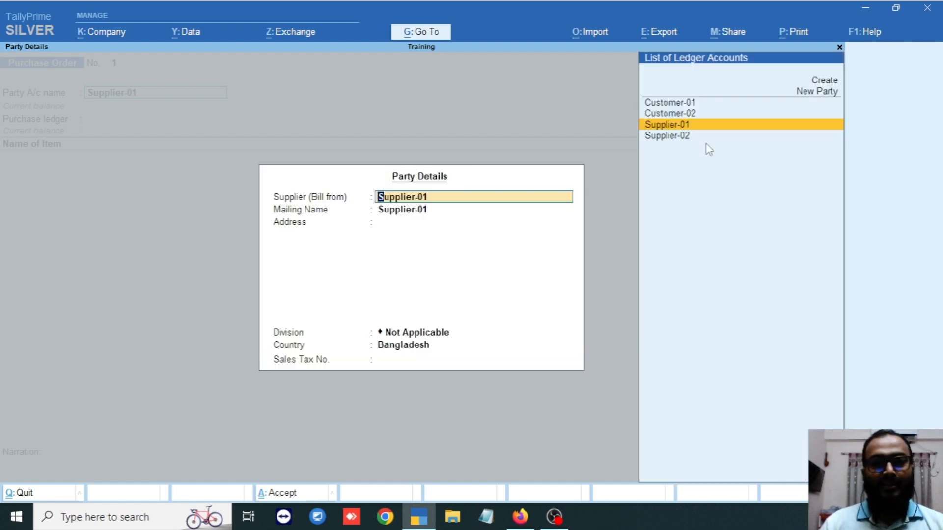
key(Return)
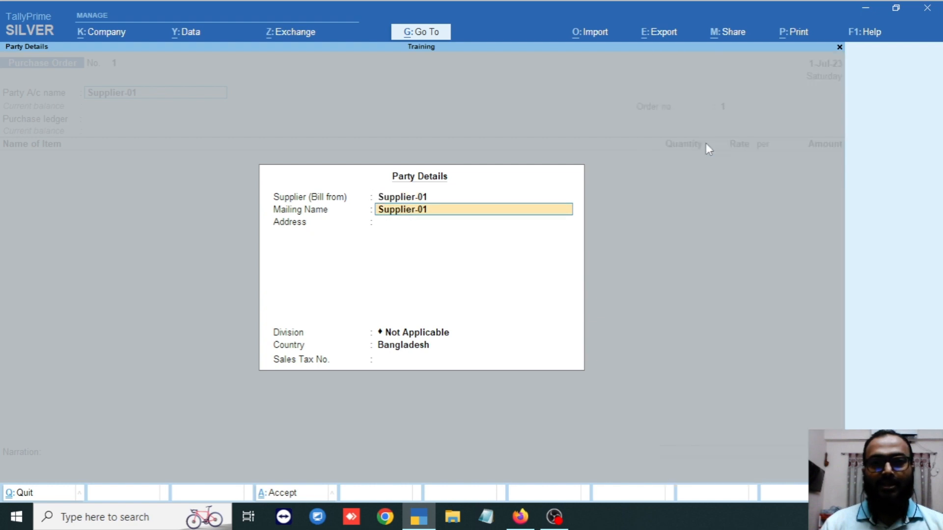
key(Return)
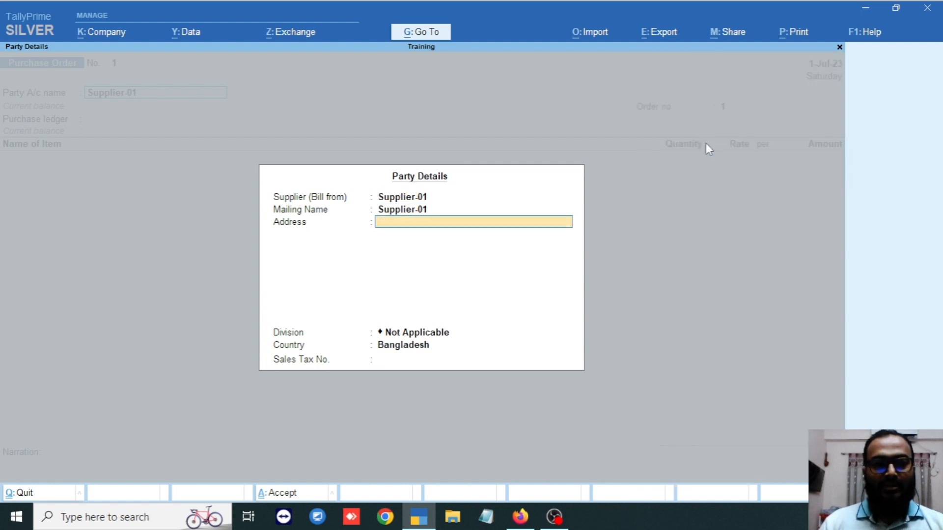
key(Return)
key(Return)
key(Return)
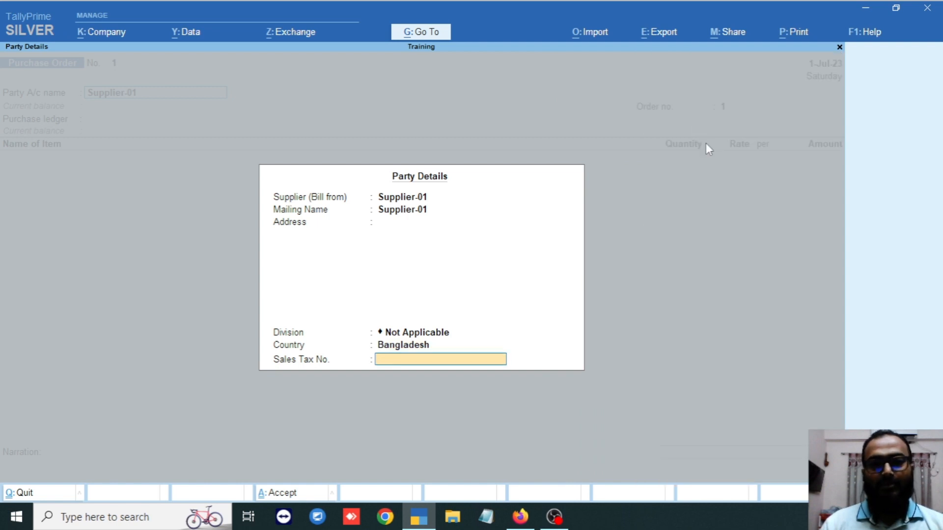
key(Return)
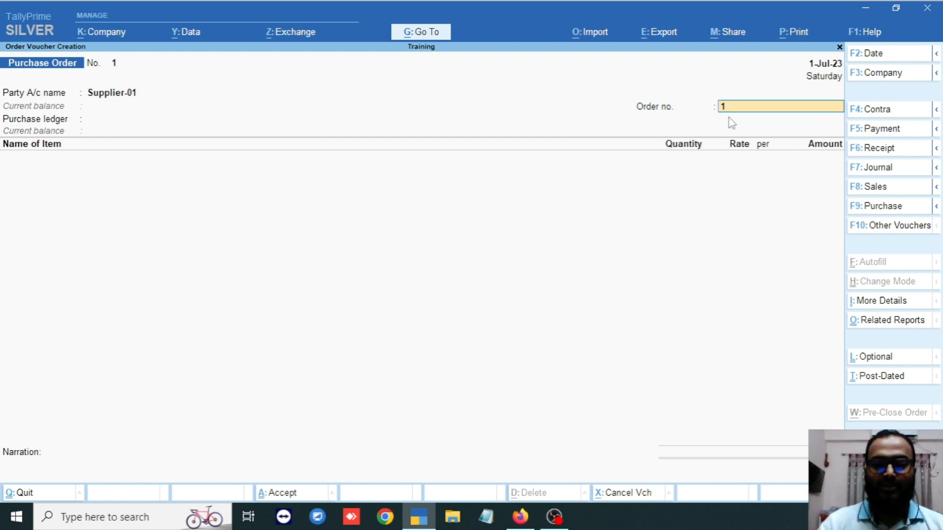
- Set the order number to PO-001 and choose Purchase Raw Materials as the purchase ledger
text(PO-001)
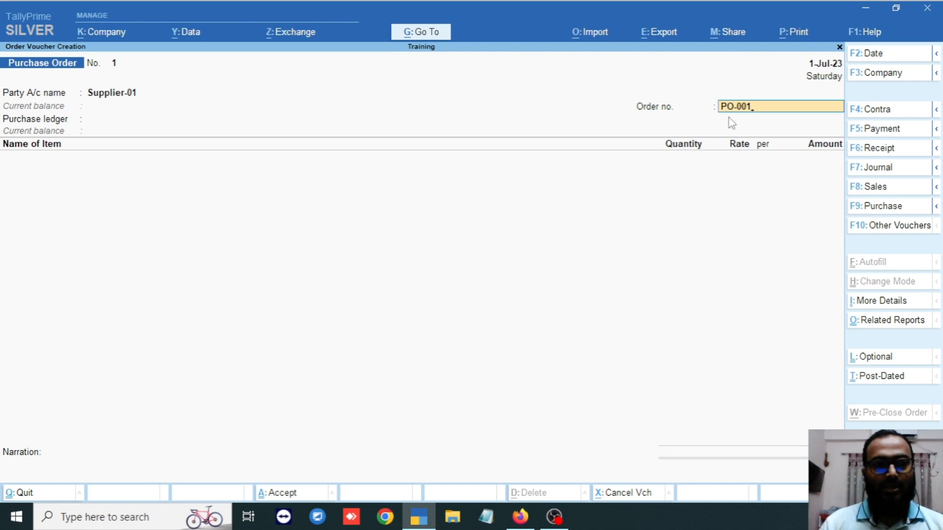
key(Return)
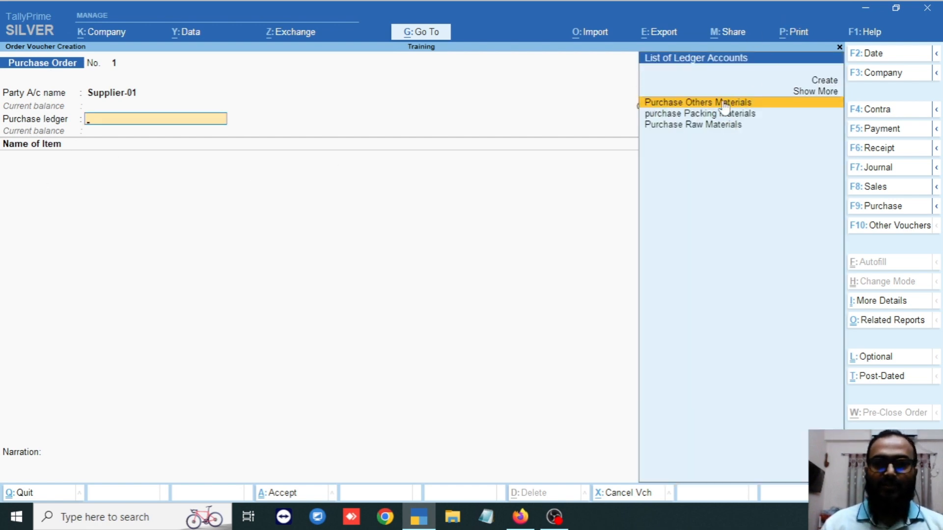
scroll(715, 119, down, 2)
scroll(714, 118, up, 3)
scroll(716, 123, down, 2)
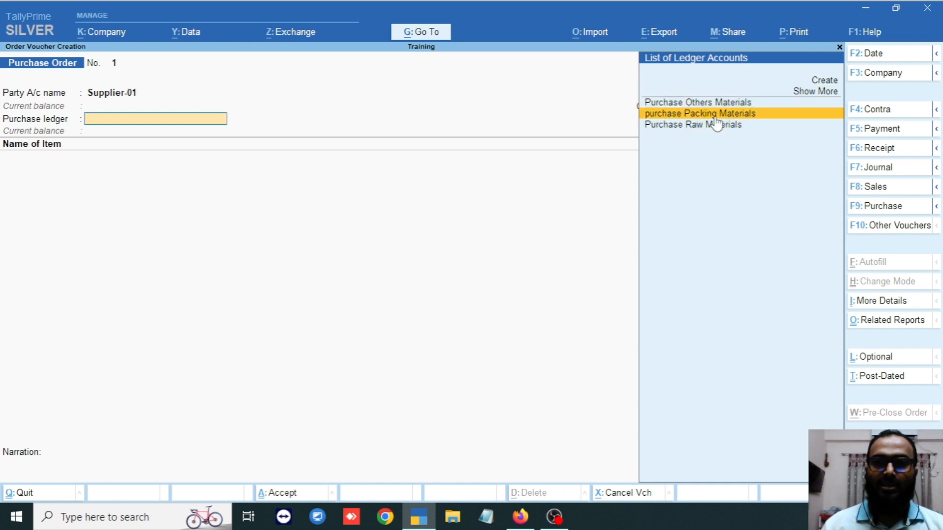
scroll(715, 122, down, 1)
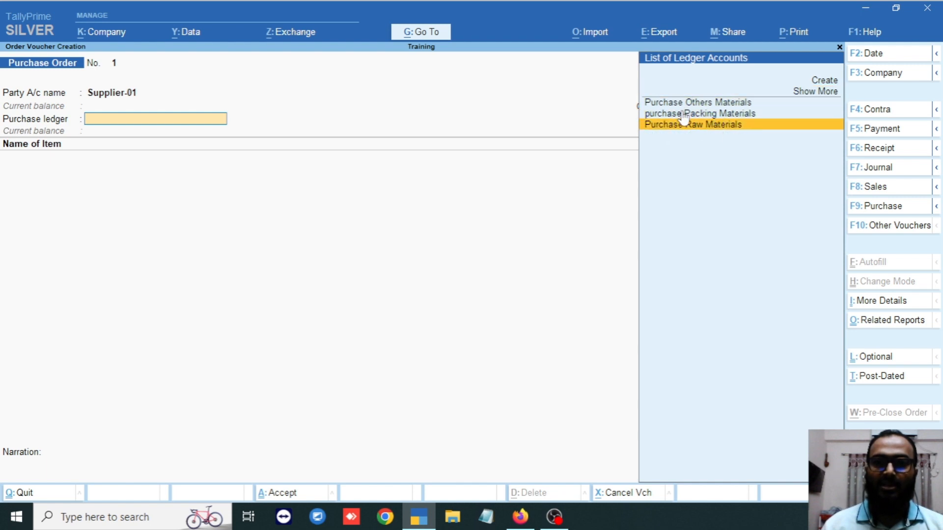
scroll(708, 121, up, 1)
scroll(710, 126, down, 1)
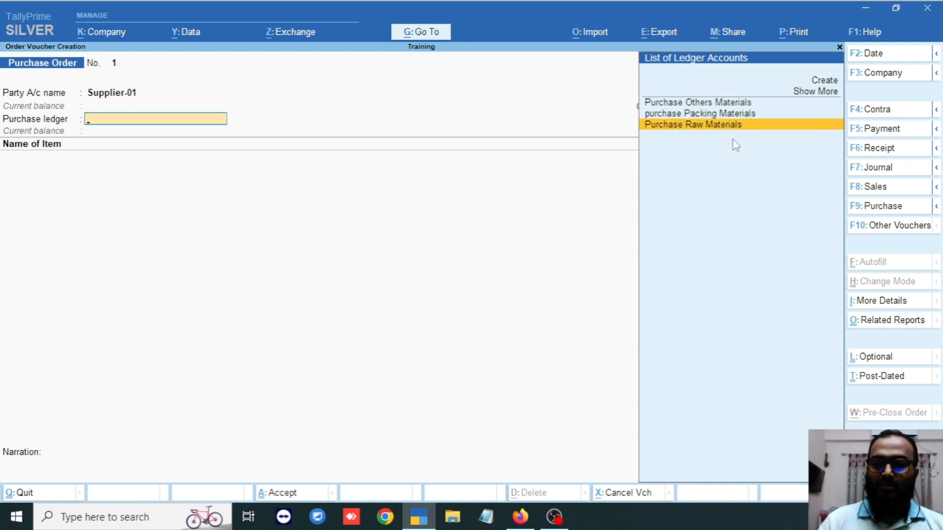
key(Return)
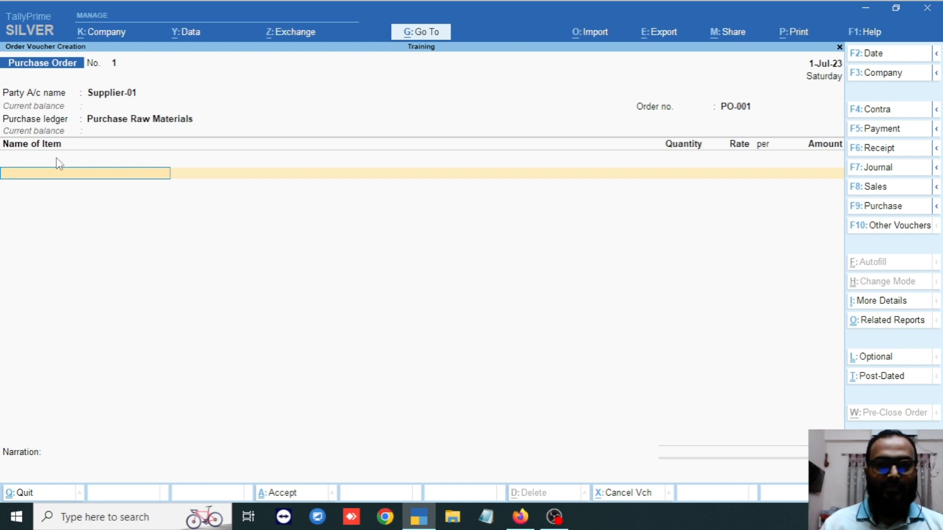
- Add the stock item Atta as the first item line of the purchase order
key(space)
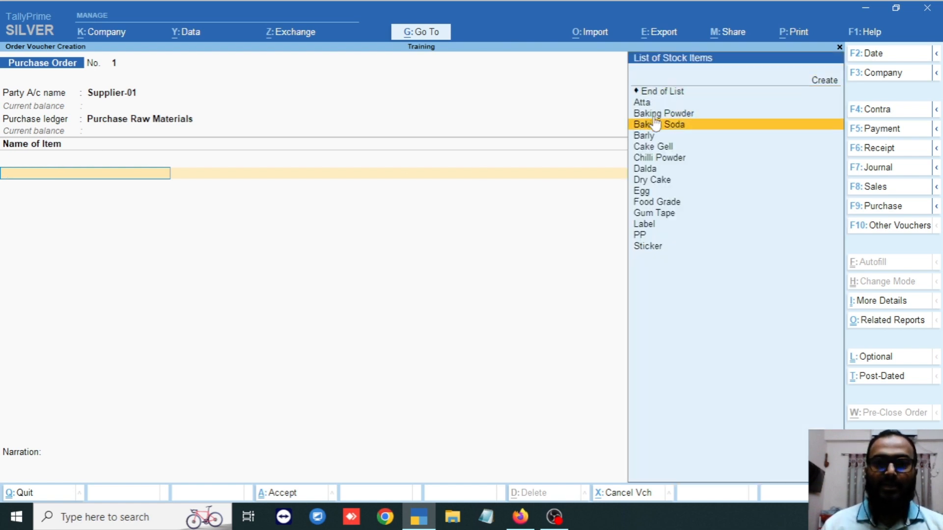
key(Down)
key(Down)
key(Down)
key(Down)
key(Down)
key(Down)
key(Down)
key(Down)
key(Down)
key(Down)
key(Down)
key(Up)
key(Up)
key(Up)
key(Up)
key(Up)
key(Up)
key(Up)
key(Up)
key(Up)
key(Up)
key(Up)
key(Up)
key(Up)
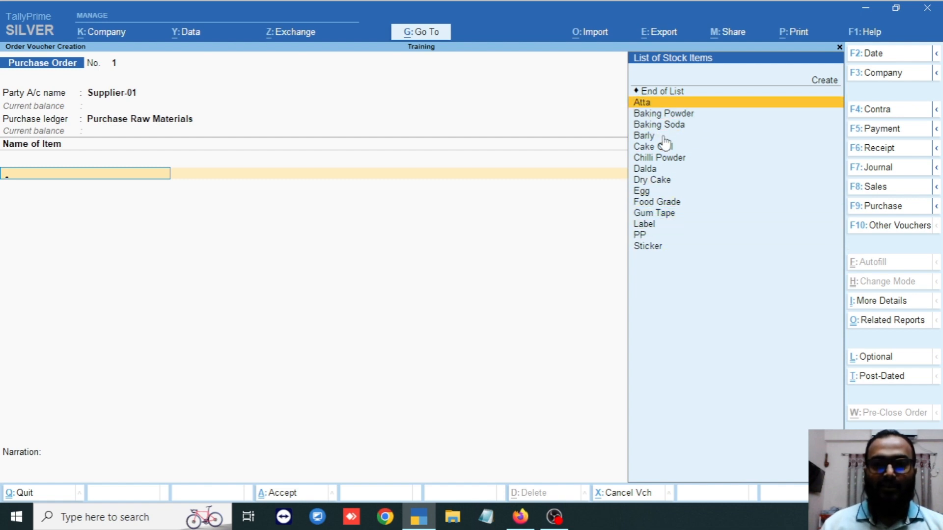
key(Return)
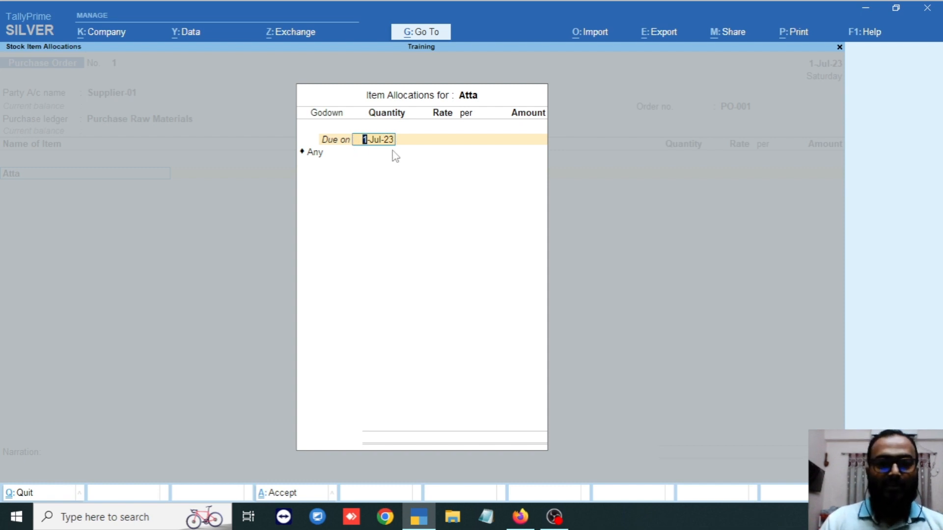
- Accept 1-Jul-23 as the due date for Atta and choose Factory as its godown
key(Return)
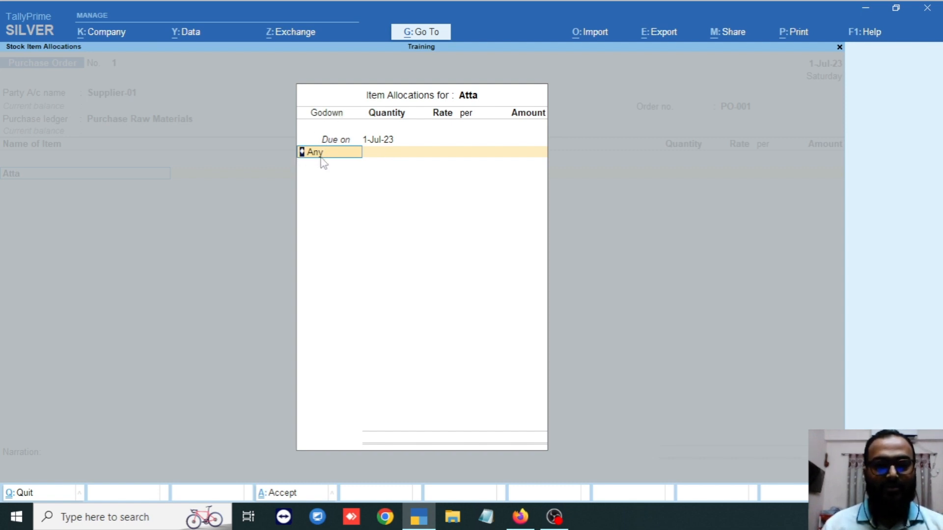
key(space)
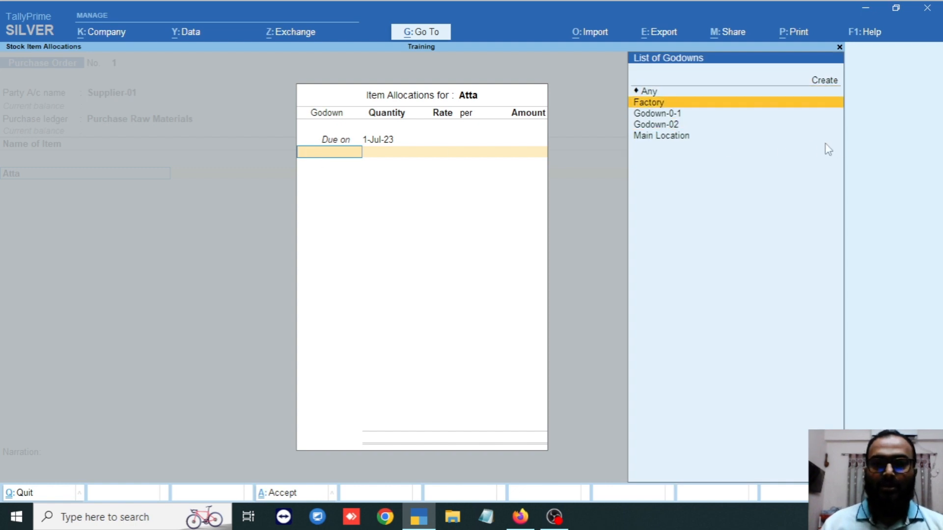
key(Down)
key(Down)
key(Down)
key(Up)
key(Up)
key(Up)
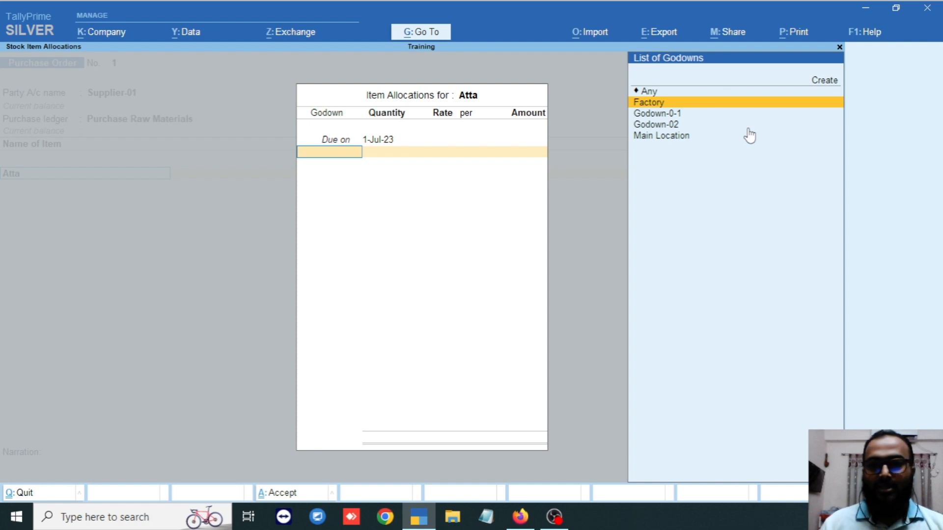
key(Return)
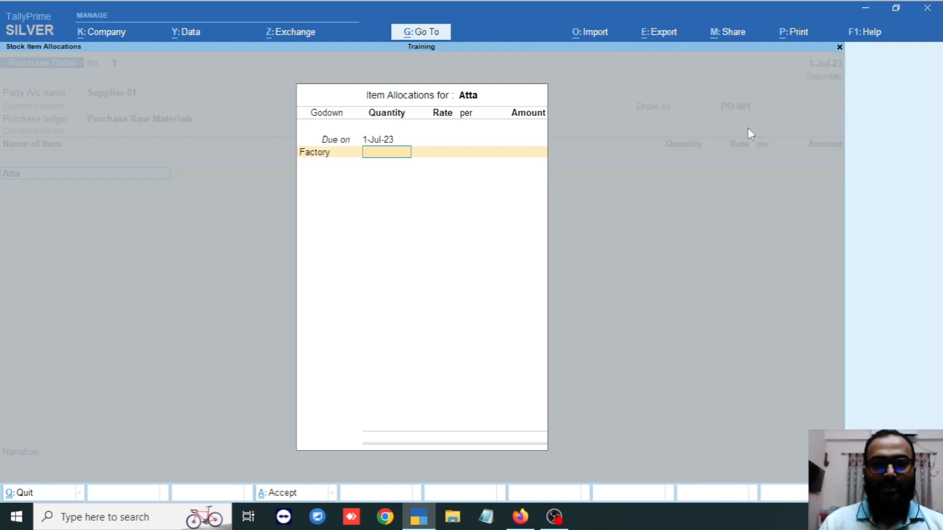
- Set Atta's quantity to 1000 Kg at a rate of 95 per Kg and complete its item line
text(1000)
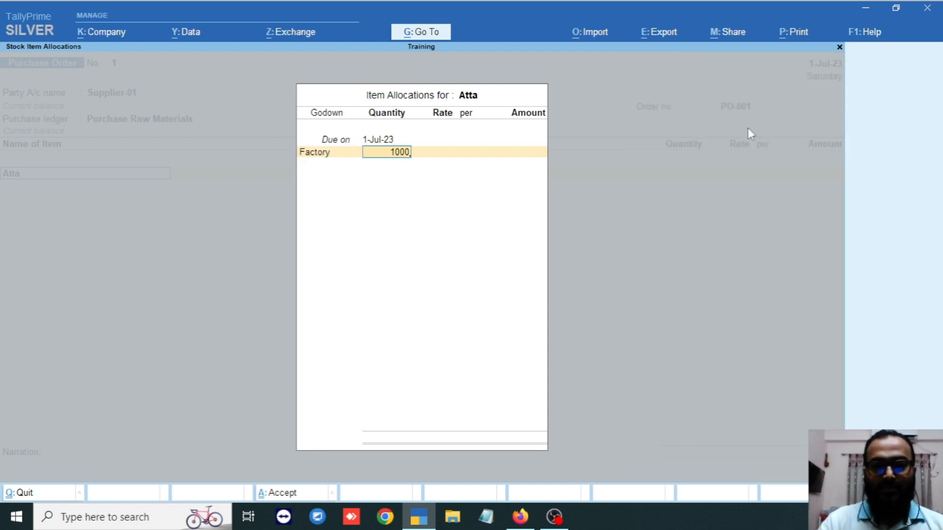
key(Return)
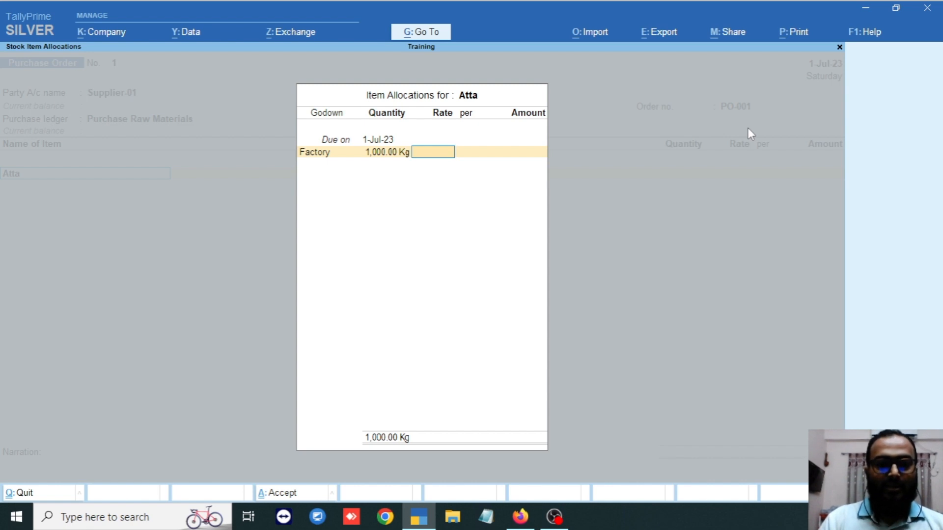
text(9)
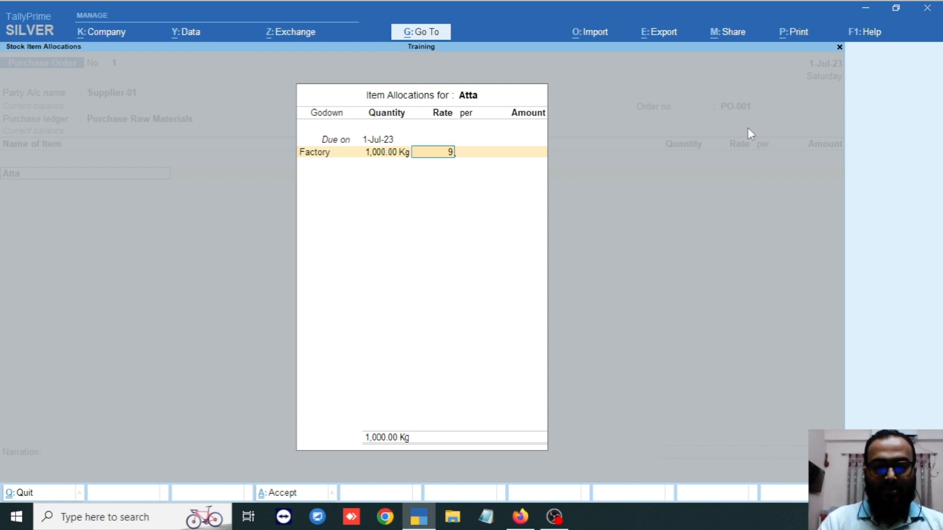
text(5)
key(Return)
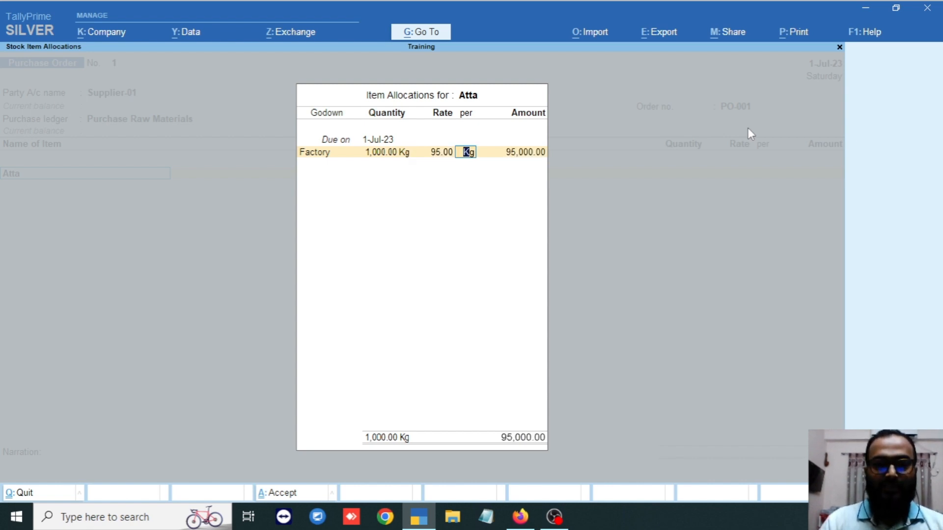
key(Return)
key(Return)
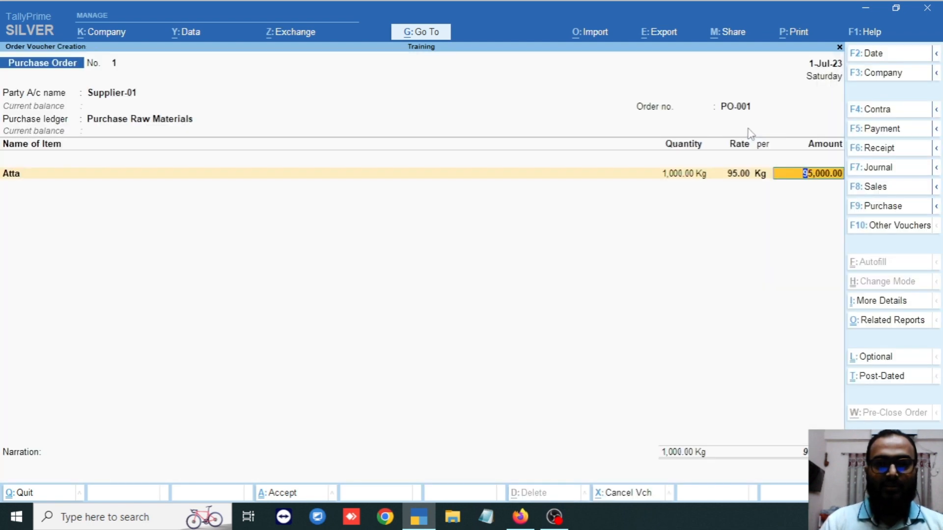
key(Return)
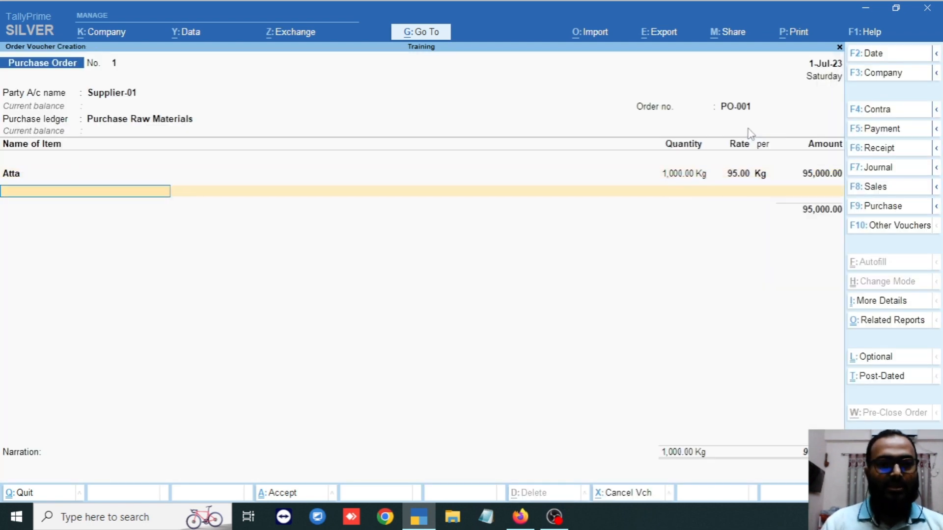
- Add Baking Powder as the second item, allocated to the Factory godown with 1-Jul-23 as the due date
key(Down)
key(Down)
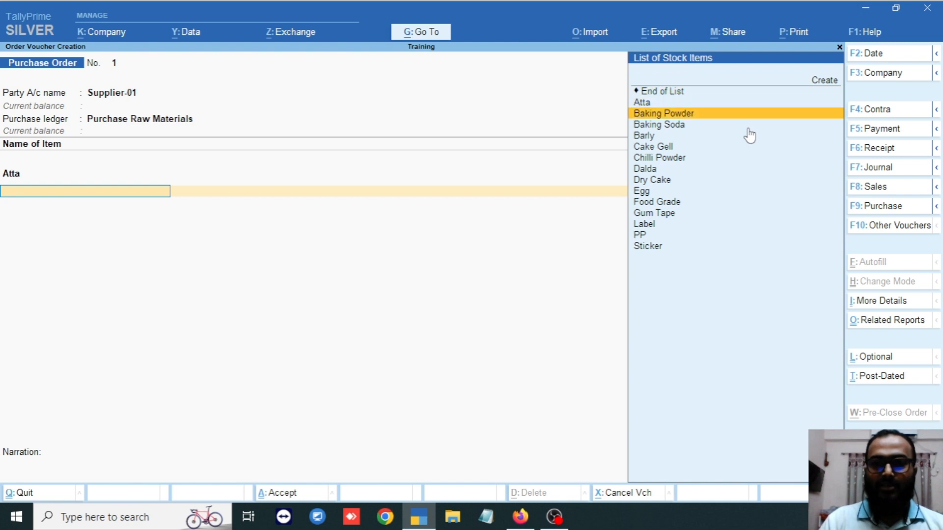
key(Return)
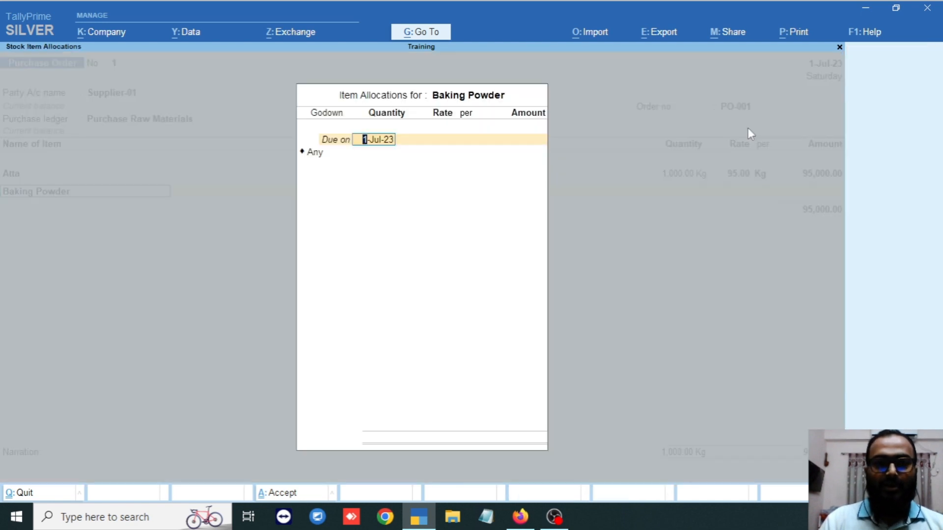
key(Return)
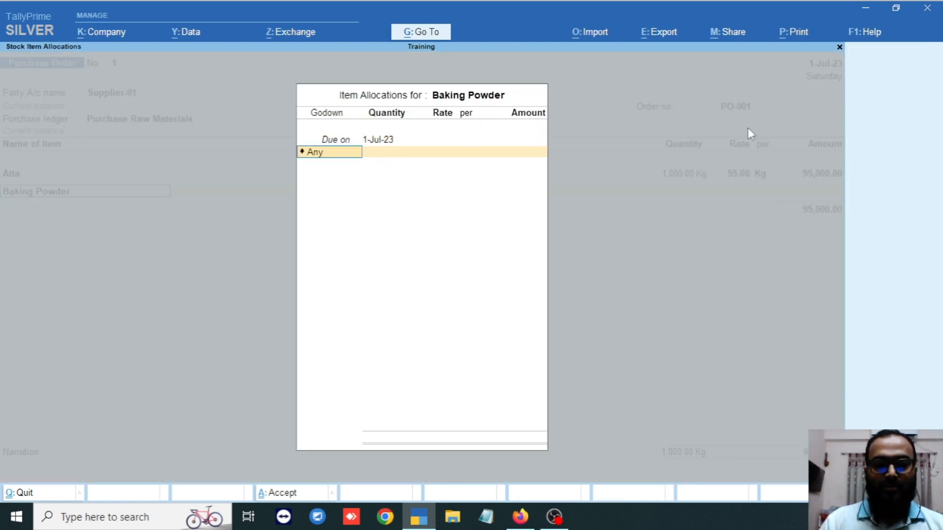
key(space)
key(Down)
key(Down)
key(Down)
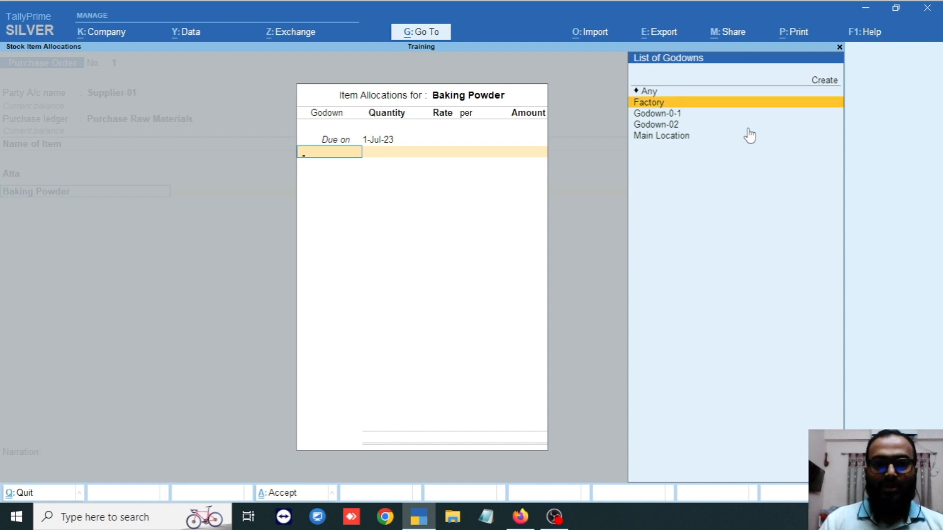
key(Return)
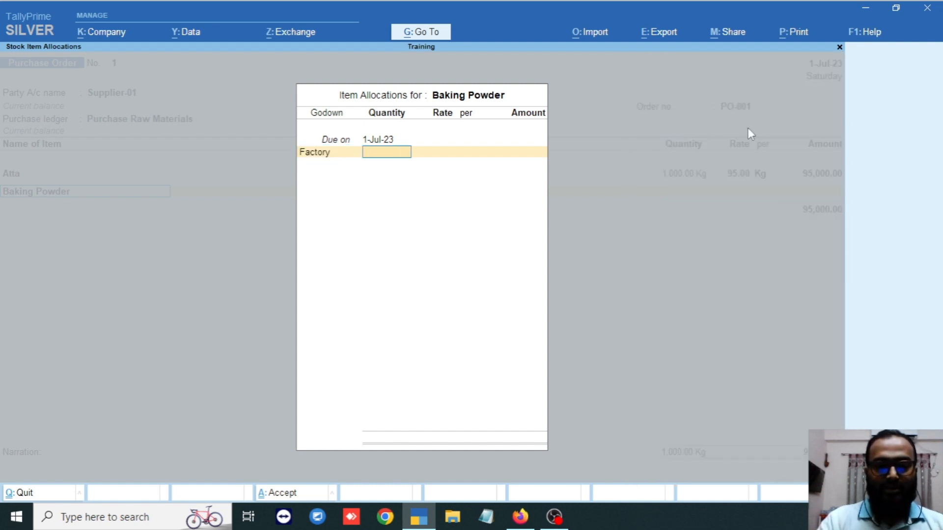
- Set Baking Powder's quantity to 10 Kg at a rate of 1200 per Kg and complete its item line
text(10)
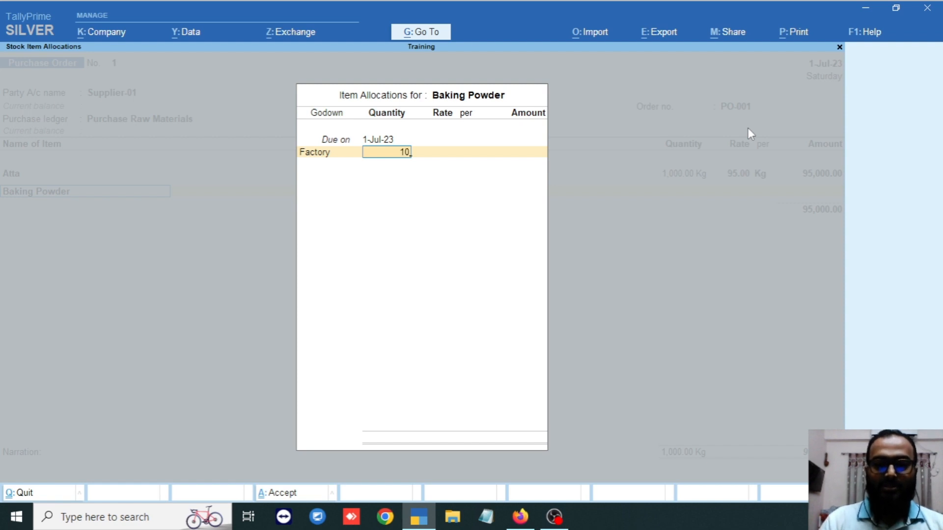
key(Return)
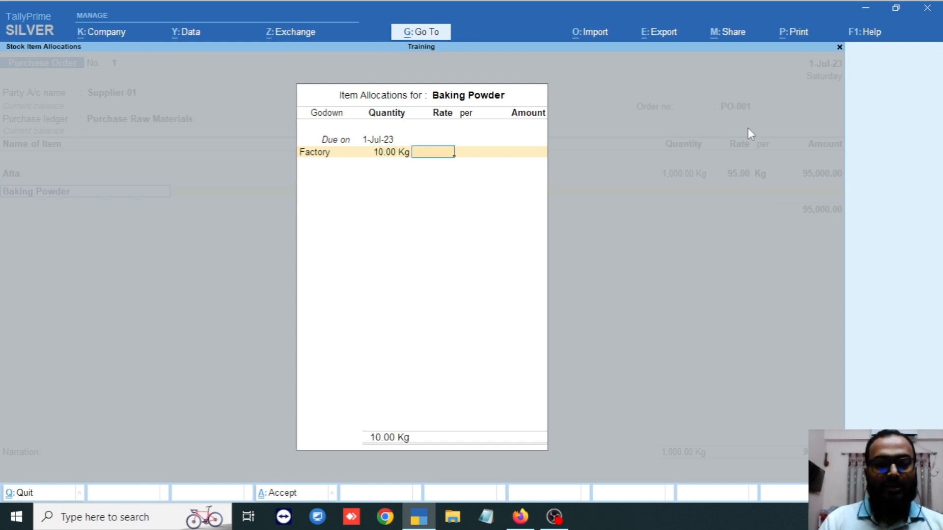
text(1200)
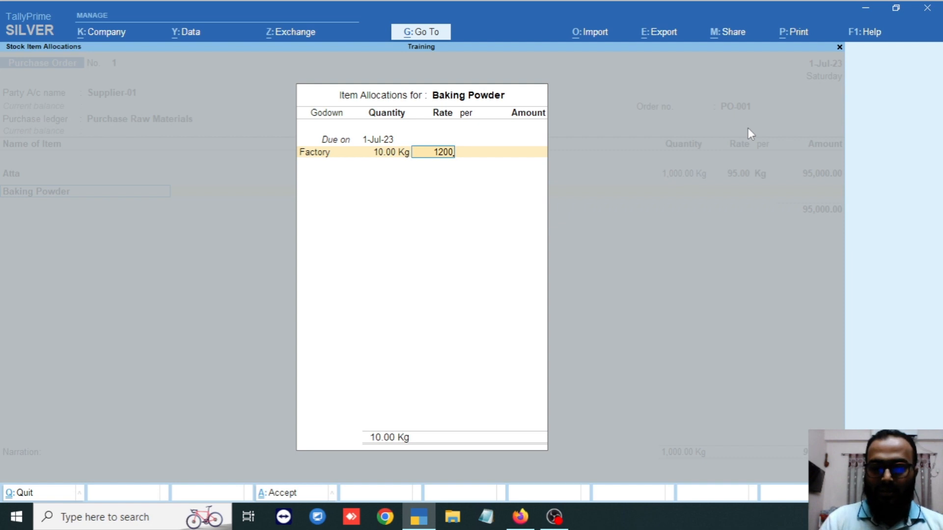
key(Return)
key(Return)
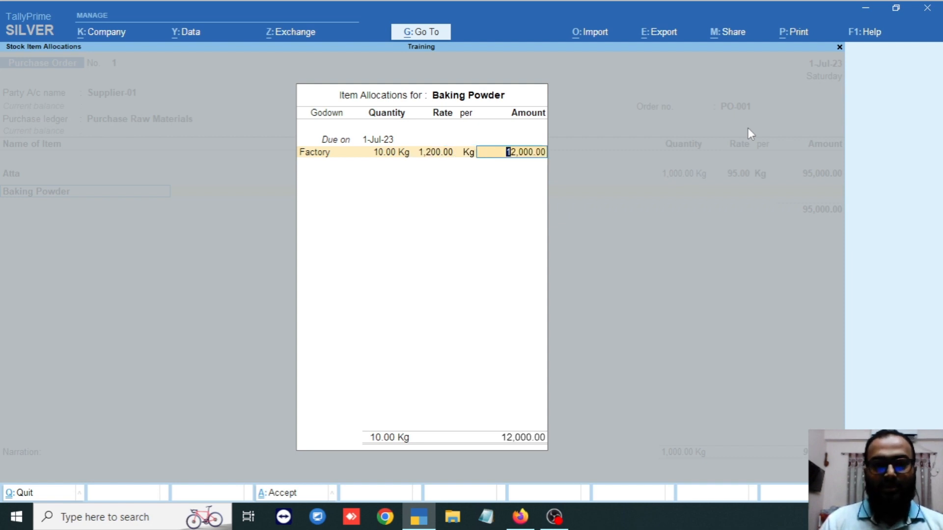
key(Return)
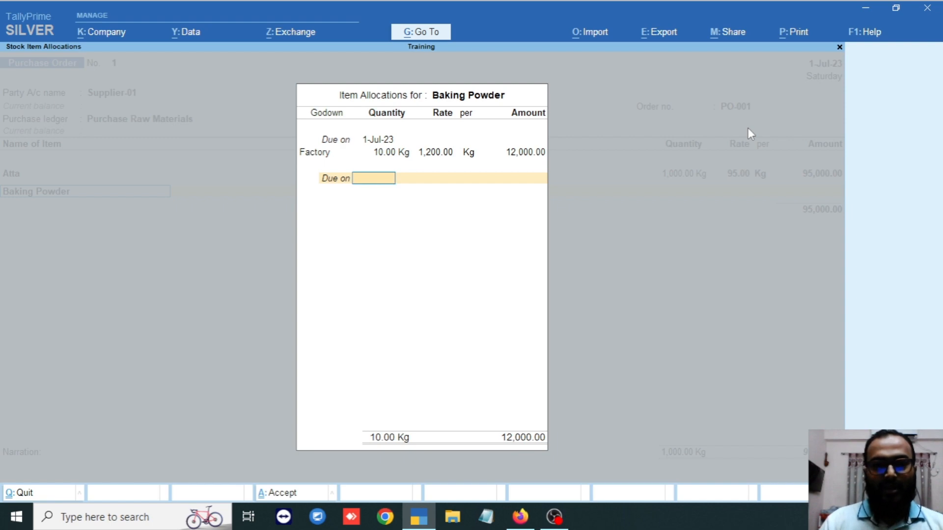
key(Return)
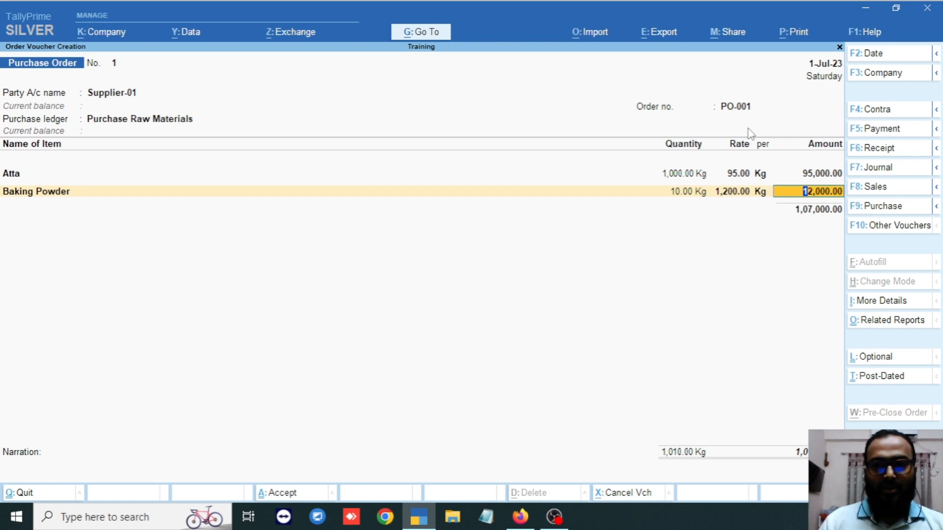
key(Return)
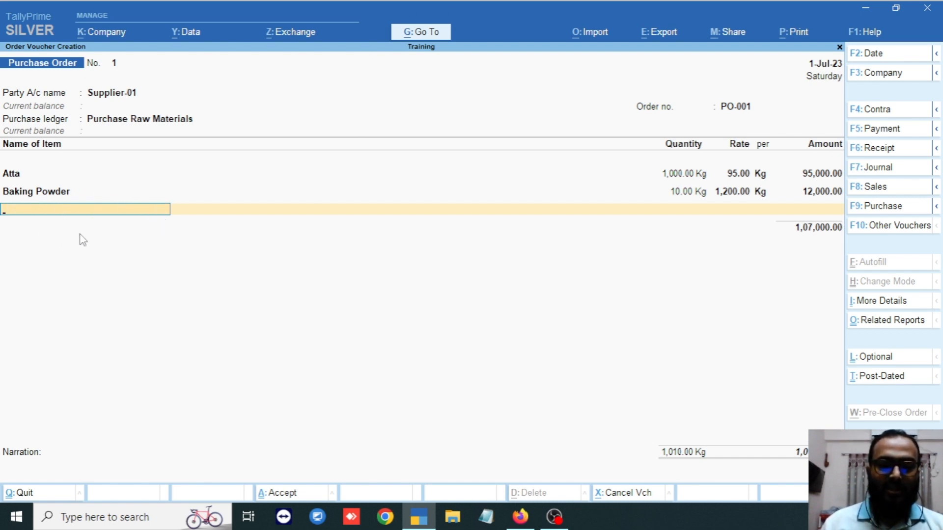
- Add the stock item Baking Soda as the third item line of the purchase order
key(space)
key(Down)
key(Down)
key(Down)
key(Down)
key(Down)
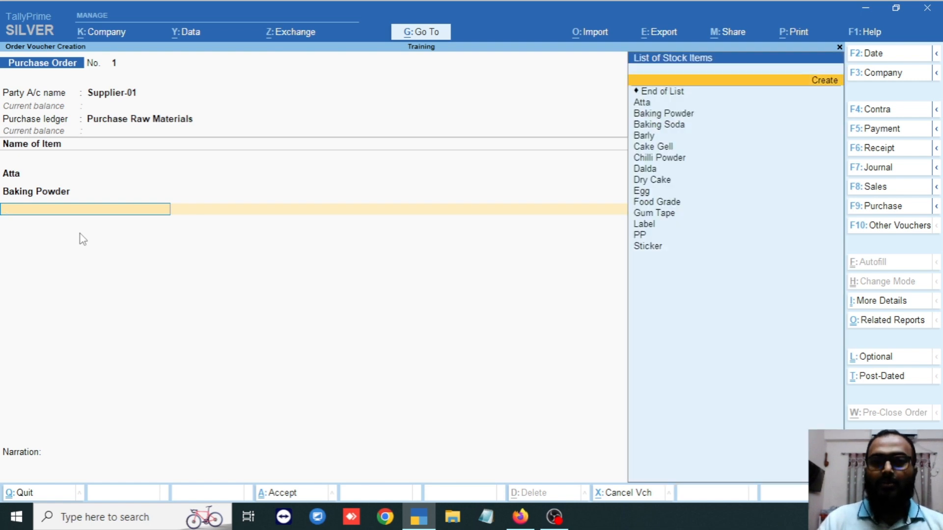
key(Return)
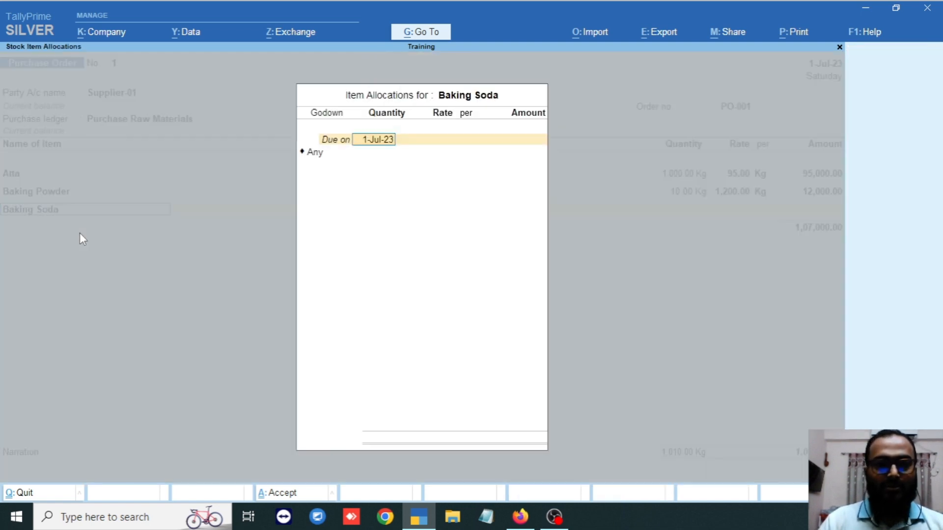
- Accept 1-Jul-23 as the due date for Baking Soda and choose Factory as its godown
key(Return)
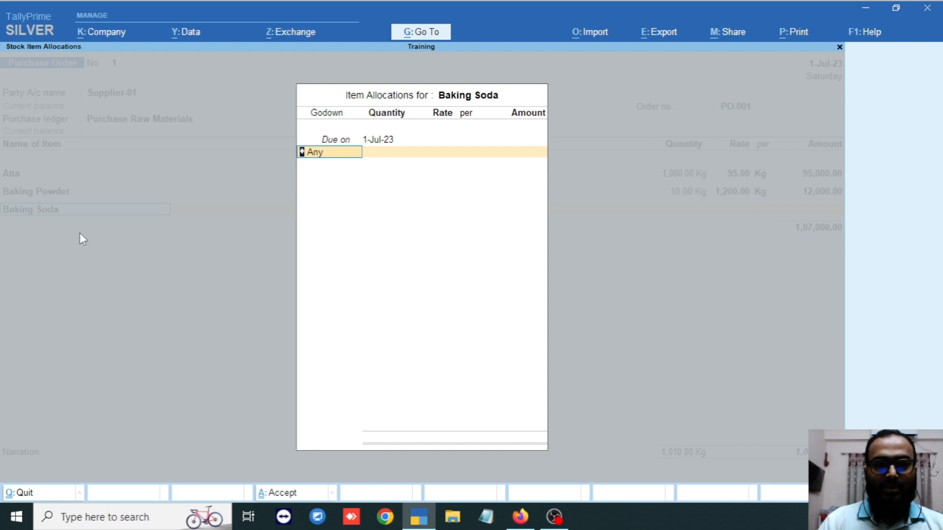
key(BackSpace)
key(Down)
key(Down)
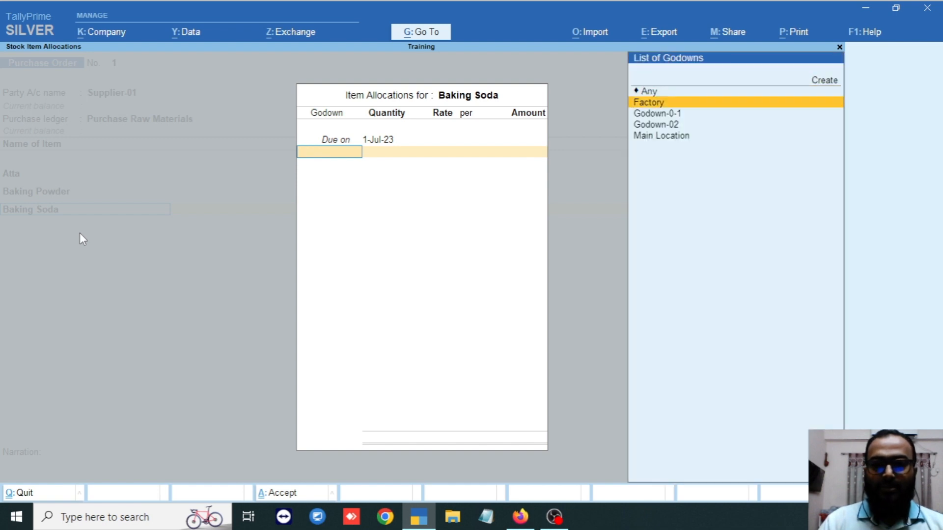
key(Return)
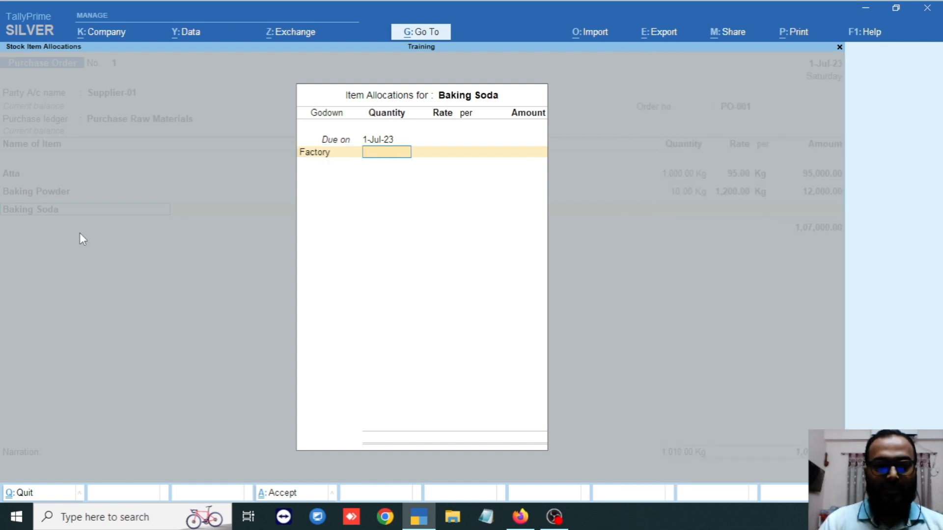
- Set Baking Soda's quantity to 130 Kg at a rate of 2000 per Kg and complete its item line
text(1300)
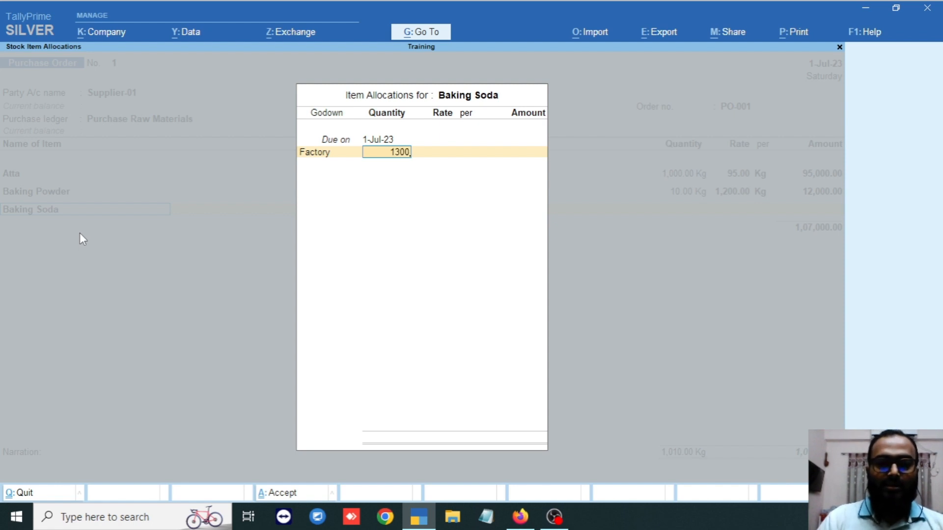
key(BackSpace)
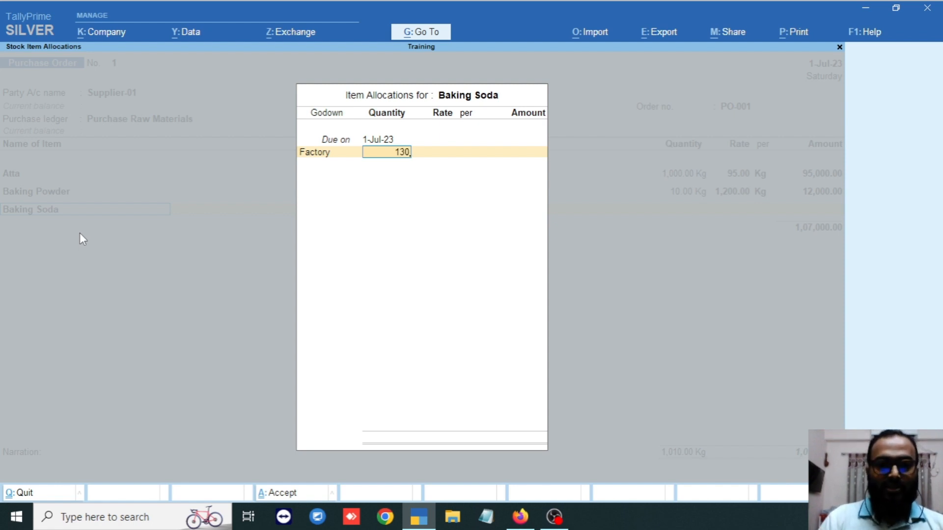
key(Return)
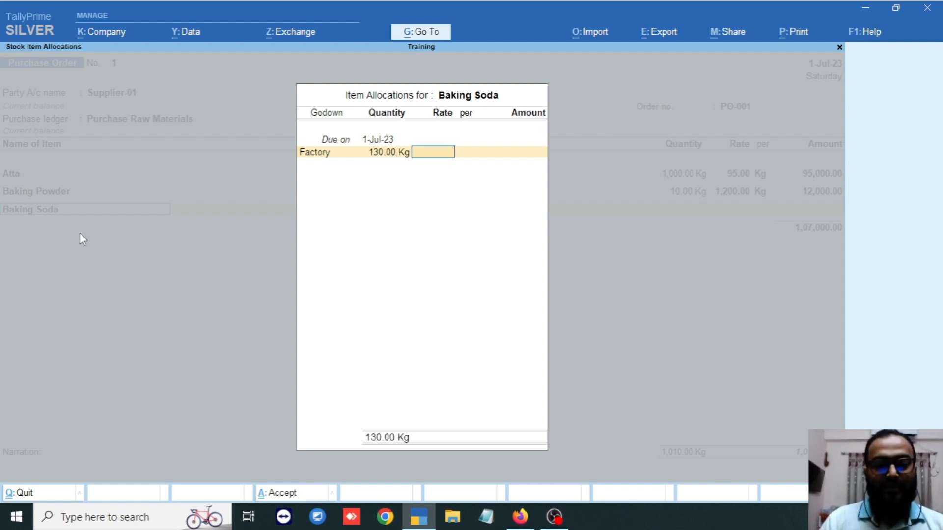
text(2000)
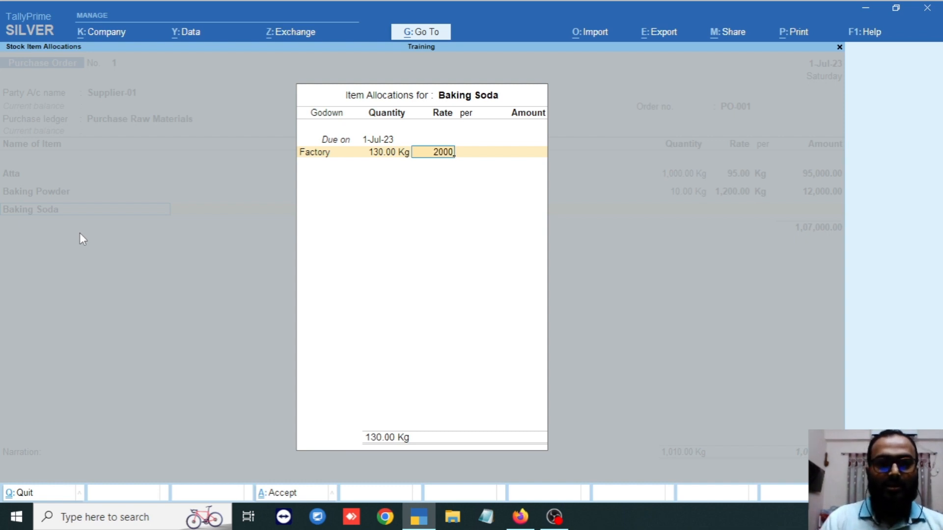
key(Return)
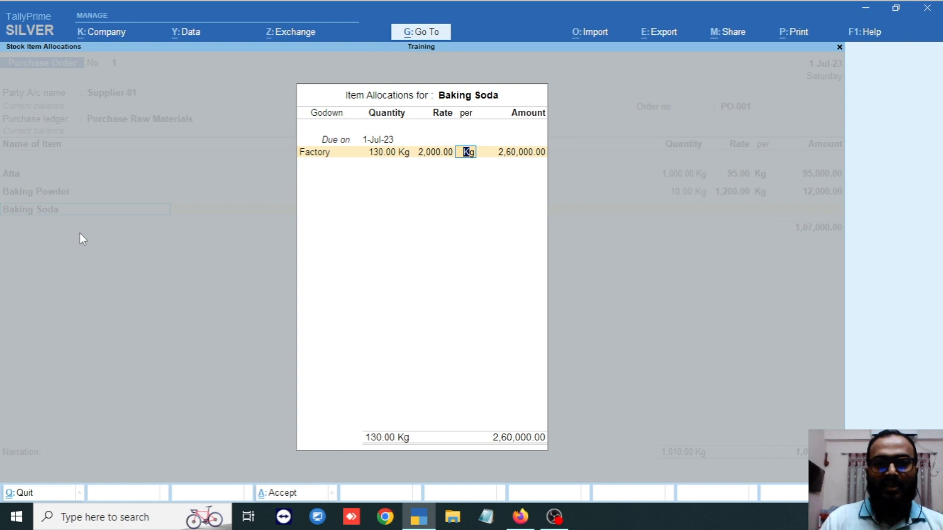
key(Return)
key(Return)
key(Return)
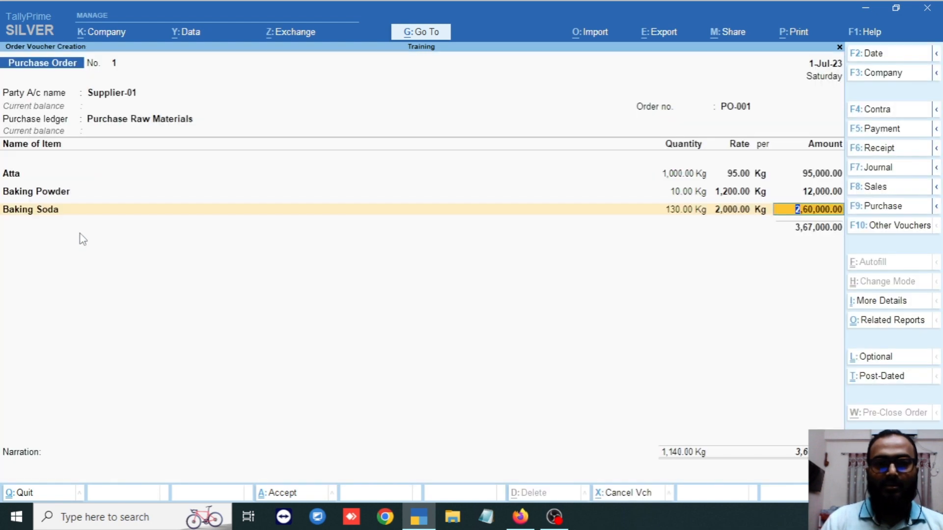
key(Return)
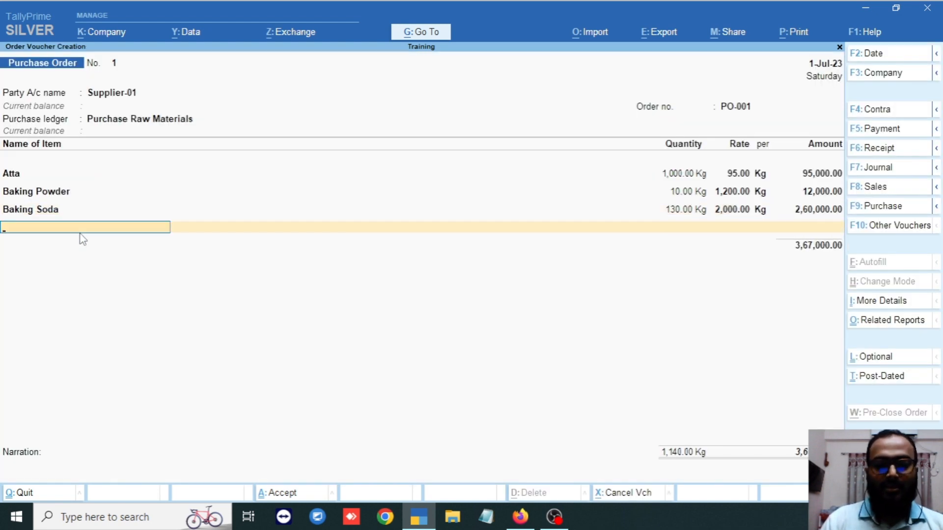
- Add the stock item Barly as the fourth item line of the purchase order
key(Down)
key(Down)
key(Down)
key(Down)
key(Down)
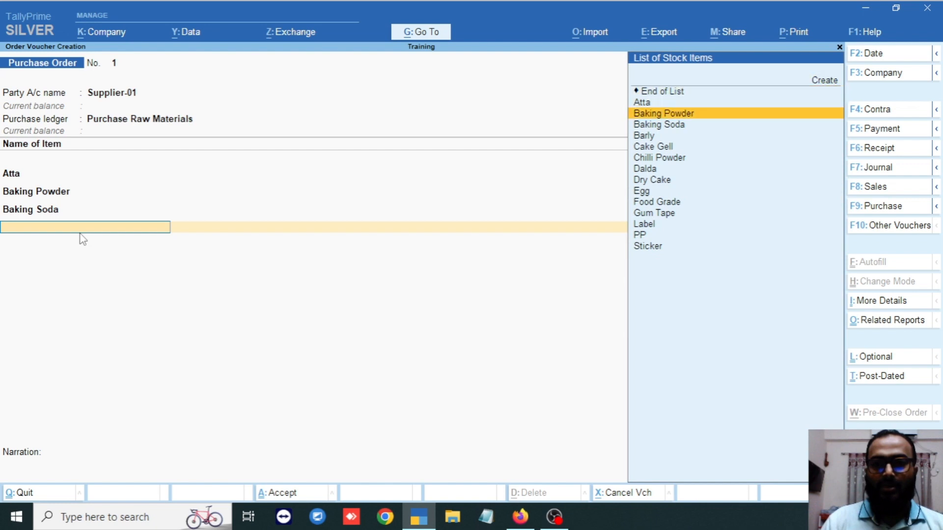
key(Return)
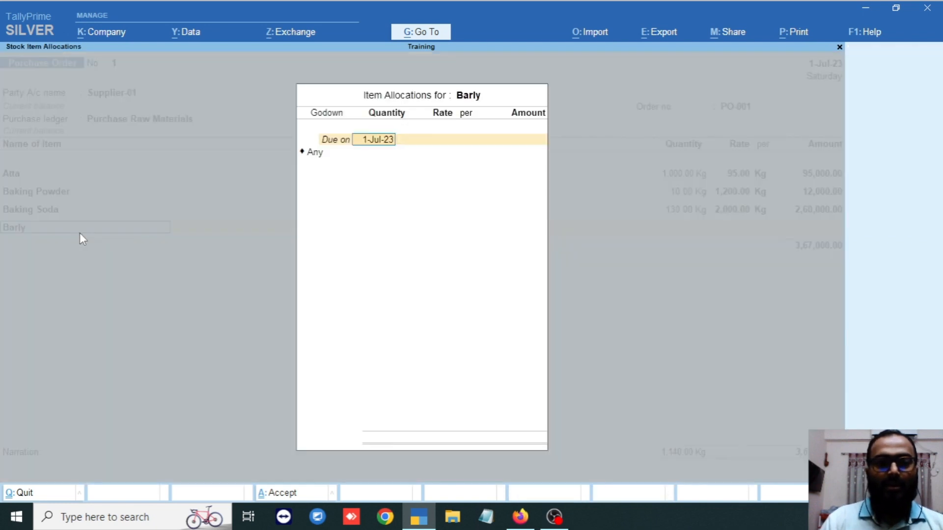
- Accept 1-Jul-23 as the due date for Barly and choose Factory as its godown
key(Return)
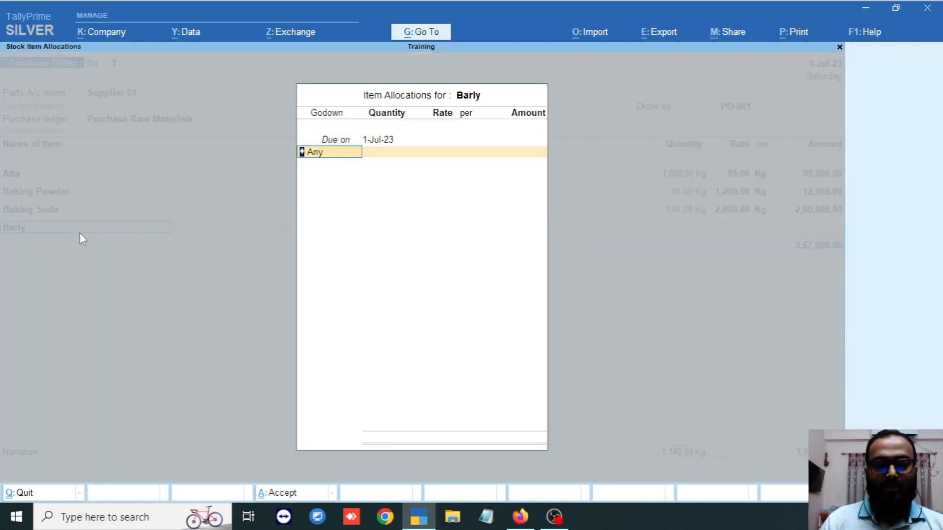
key(BackSpace)
key(Down)
key(Down)
key(Down)
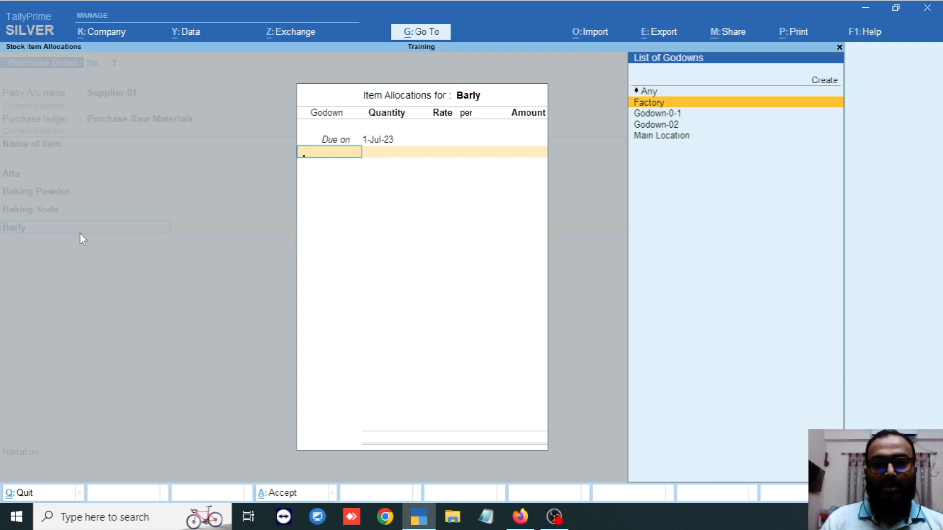
key(Return)
- Set Barly's quantity to 120 Kg at a rate of 500 per Kg and complete its item line
text(12)
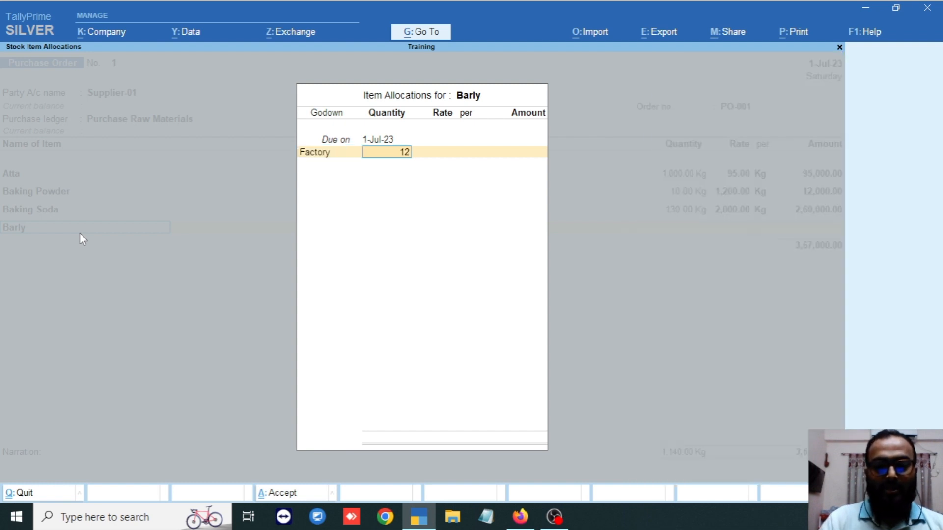
text(0)
key(Return)
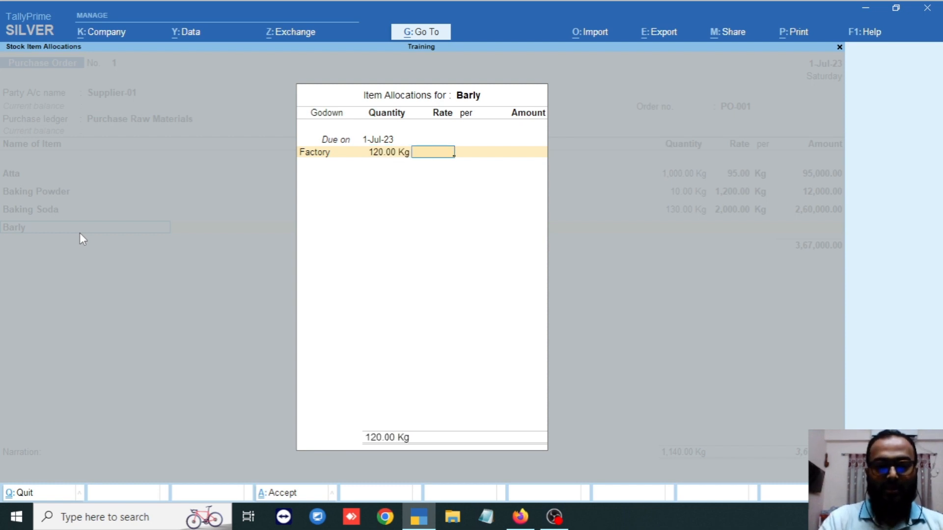
text(500)
key(Return)
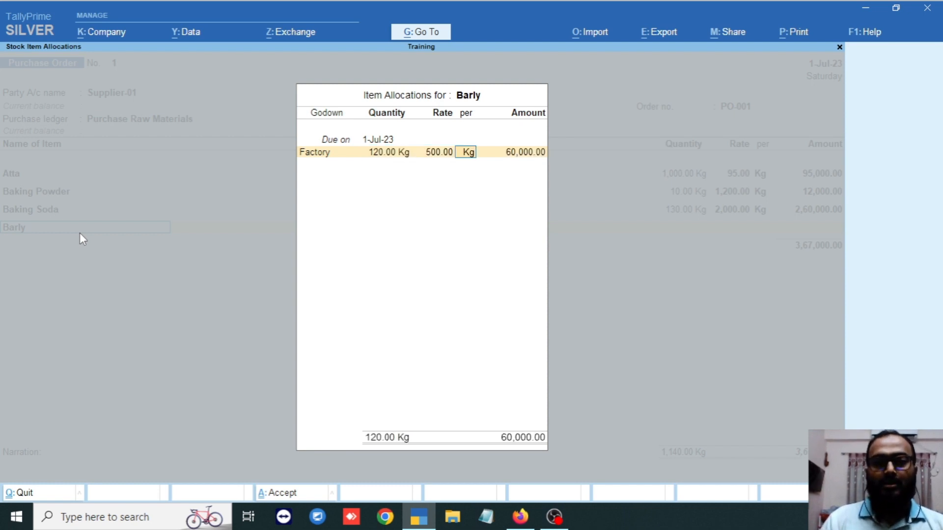
key(Return)
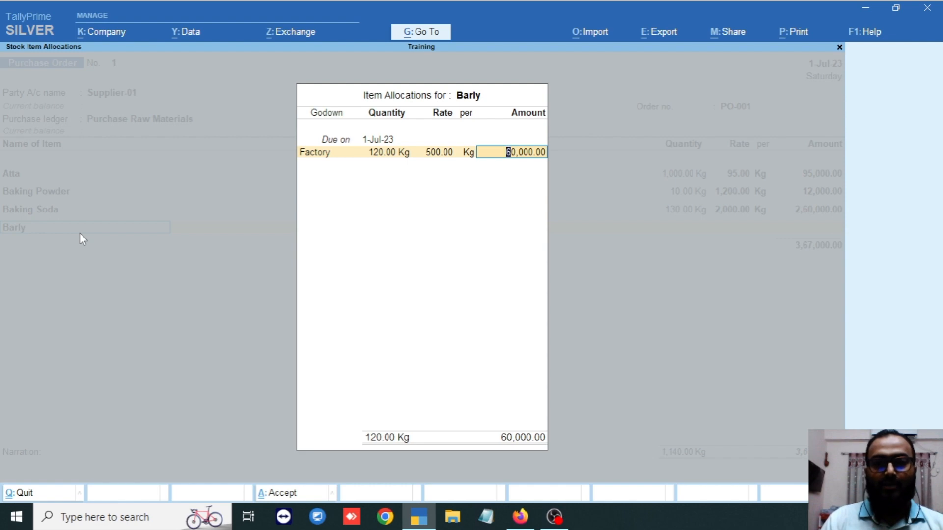
key(Return)
key(Return)
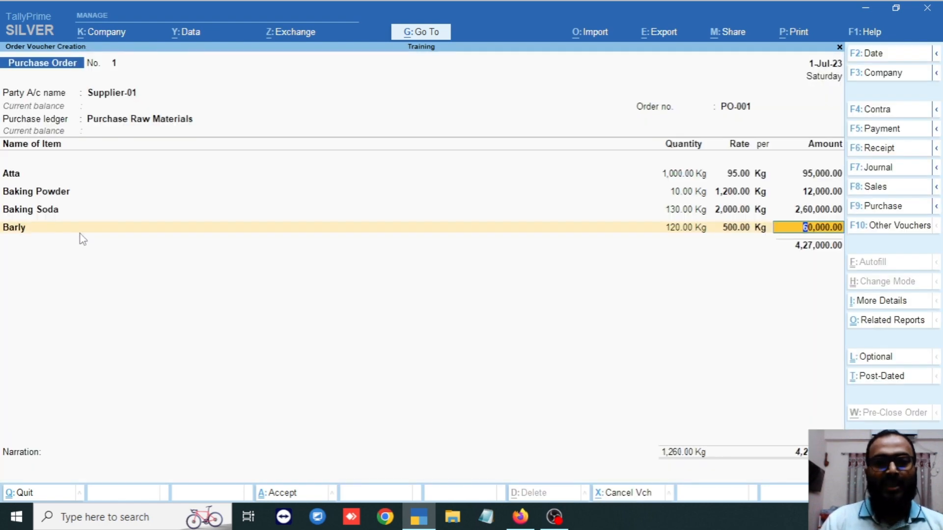
key(Return)
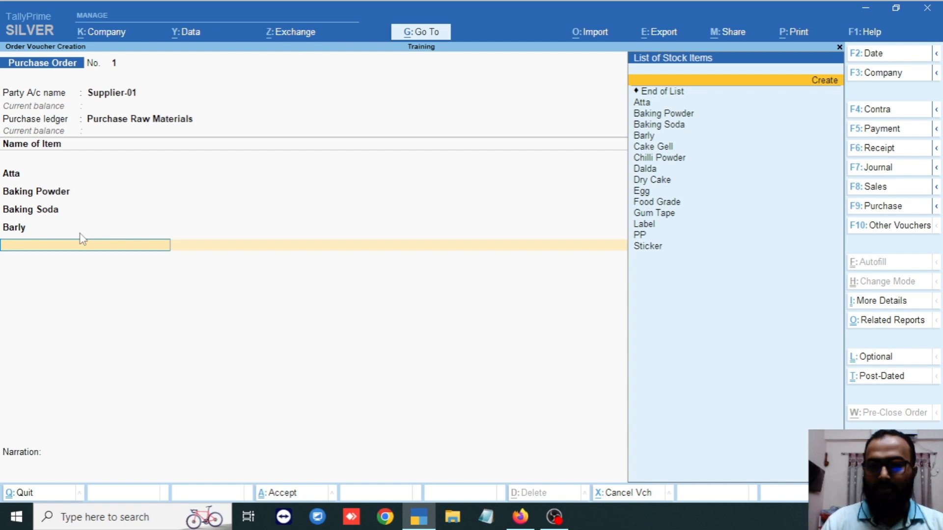
- Add the stock item Cake Gell as the fifth item line of the purchase order
key(Down)
key(Down)
key(Down)
key(Down)
key(Down)
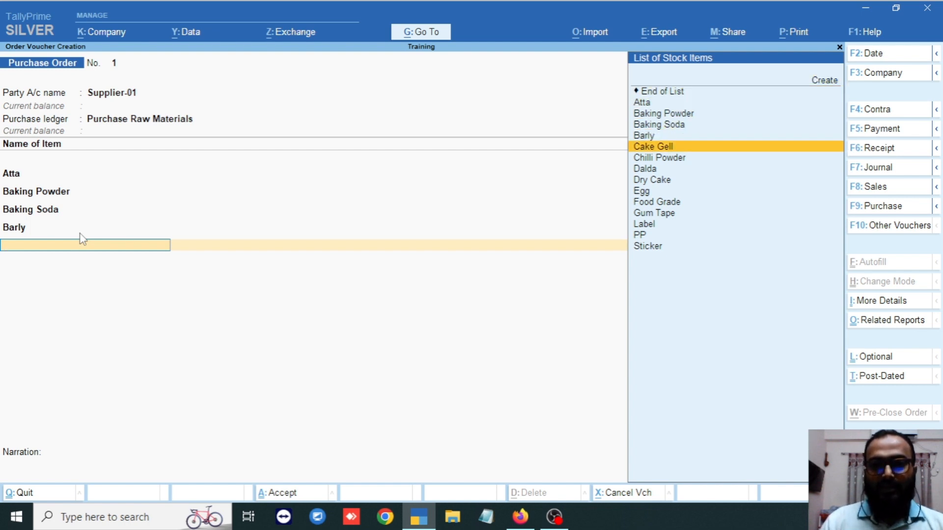
key(Return)
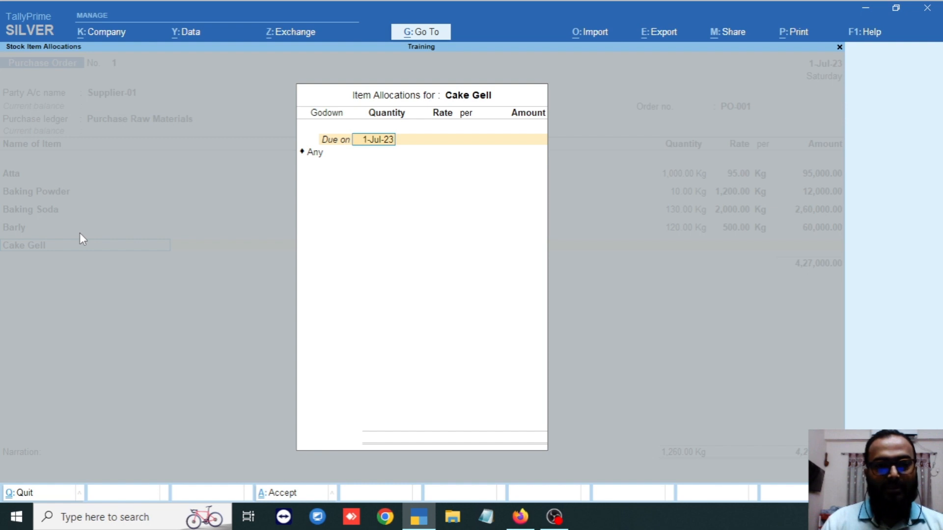
- Accept 1-Jul-23 as the due date for Cake Gell and choose Factory as its godown
key(Return)
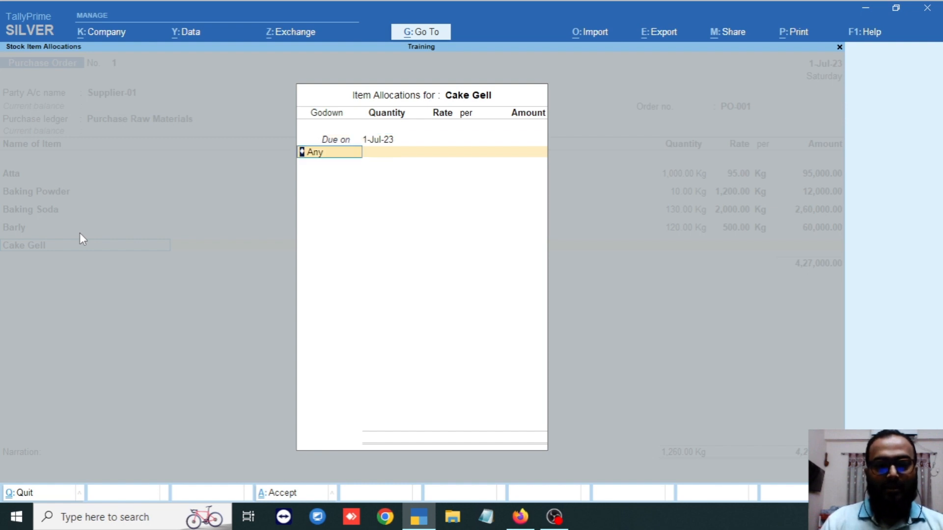
key(BackSpace)
key(Down)
key(Down)
key(Down)
key(Return)
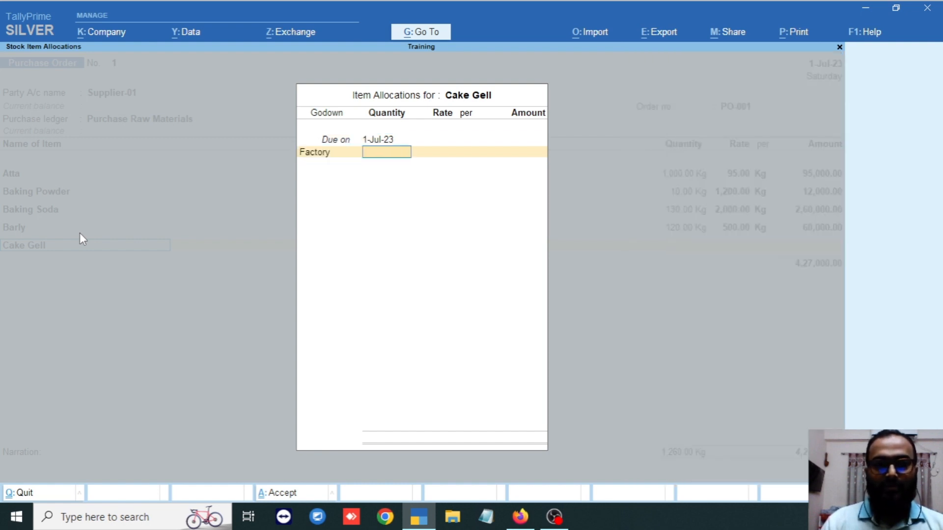
- Set Cake Gell's quantity to 5000 Kg at a rate of 1200 per Kg and complete its item line
text(5000)
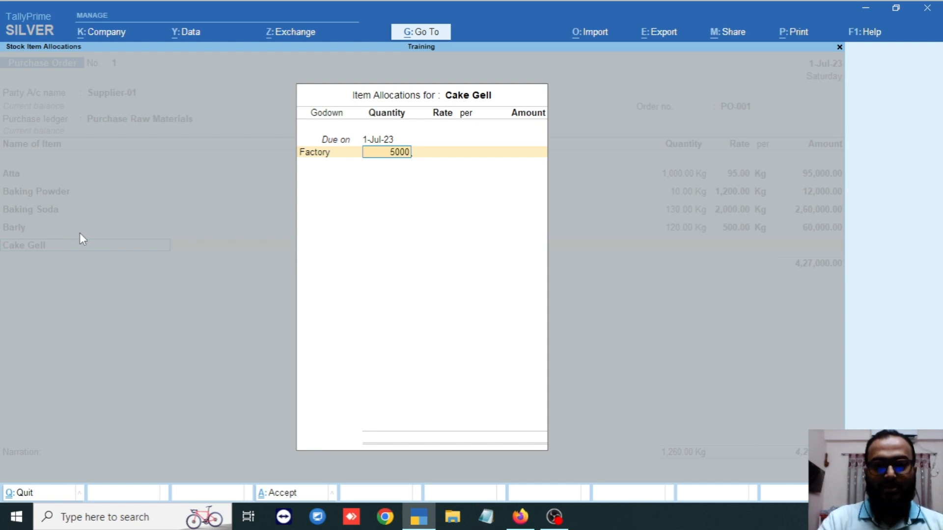
key(Return)
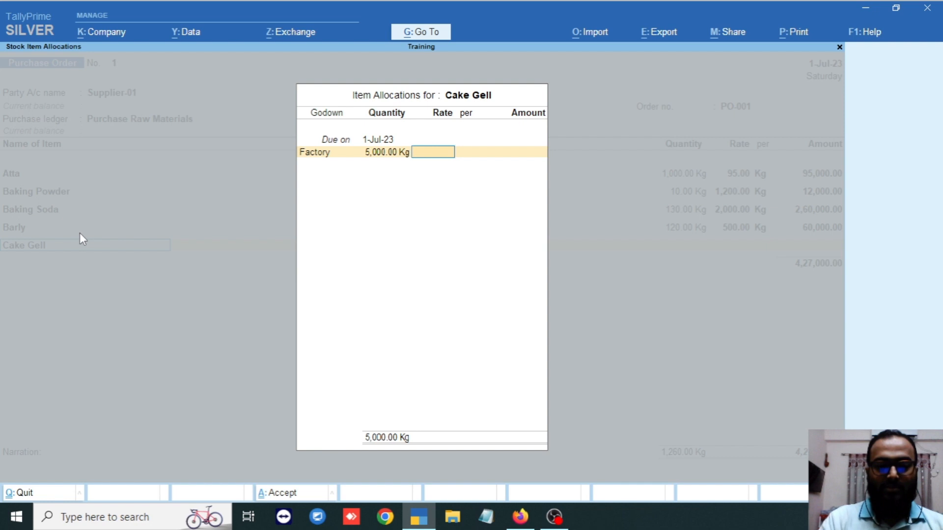
text(1200)
key(Return)
key(Return)
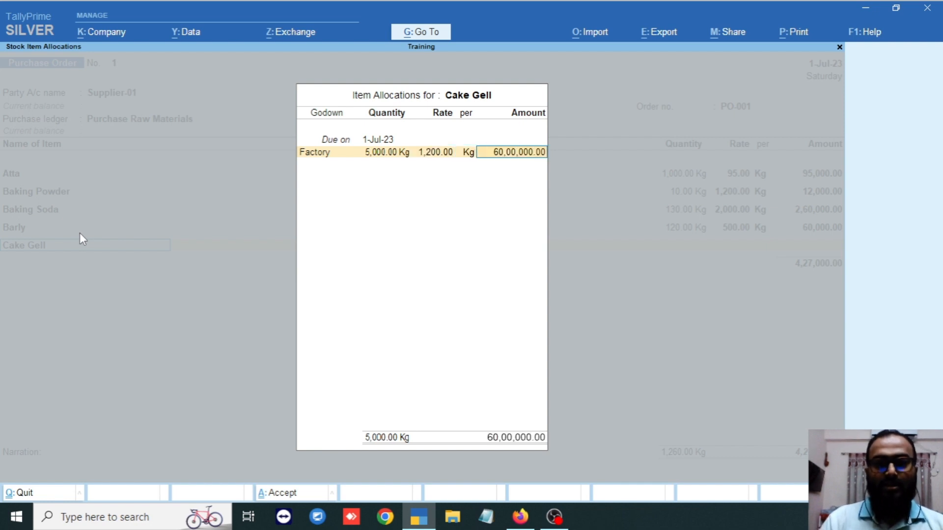
key(Return)
key(Return)
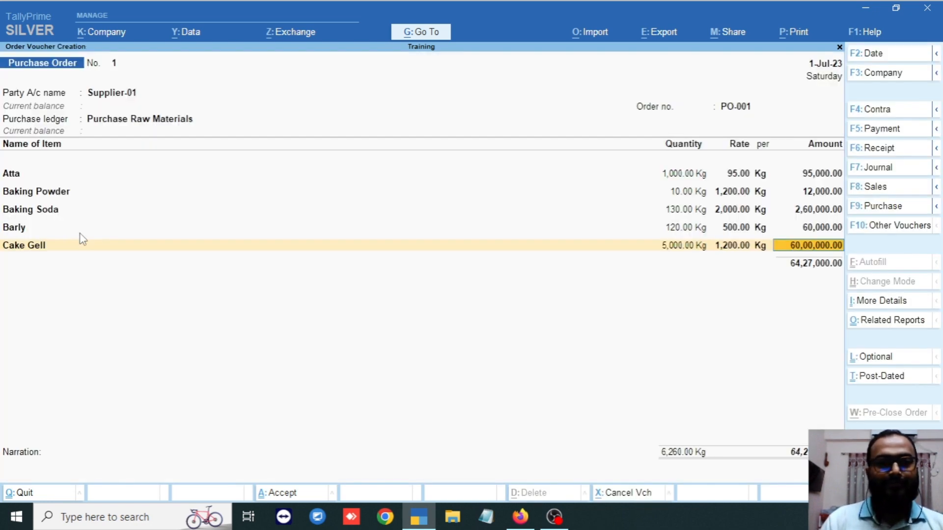
key(Return)
- Add the stock item Chilli Powder as the sixth item line of the purchase order
key(Down)
key(Down)
key(Down)
key(Down)
key(Down)
key(Down)
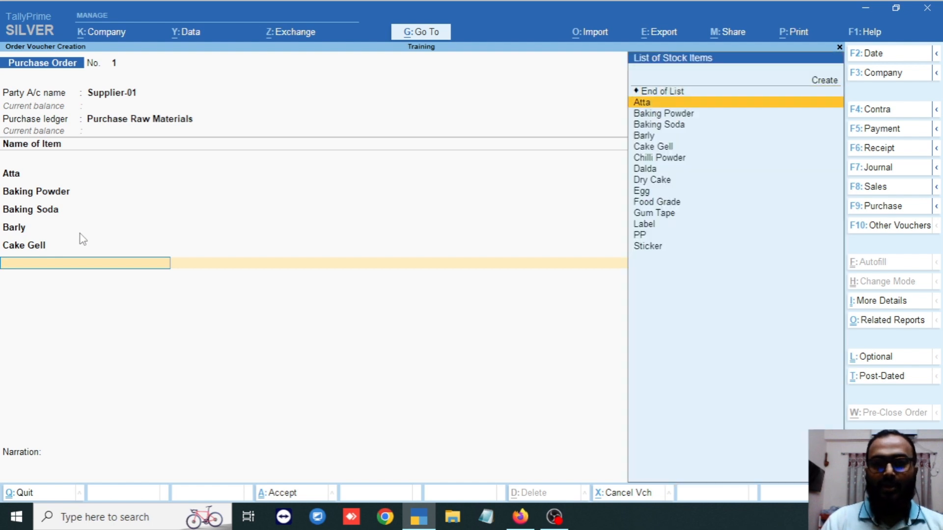
key(Return)
- Accept 1-Jul-23 as the due date for Chilli Powder and choose Factory as its godown
key(Return)
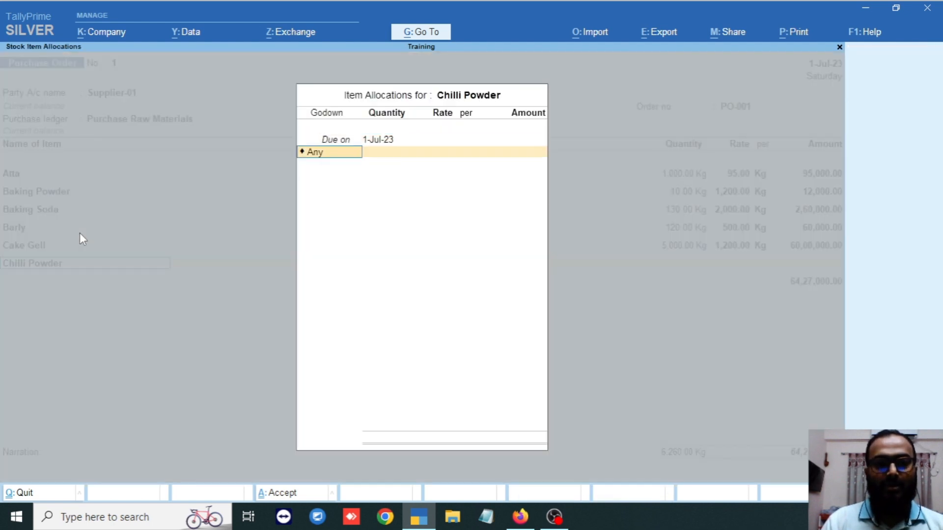
key(Down)
key(Return)
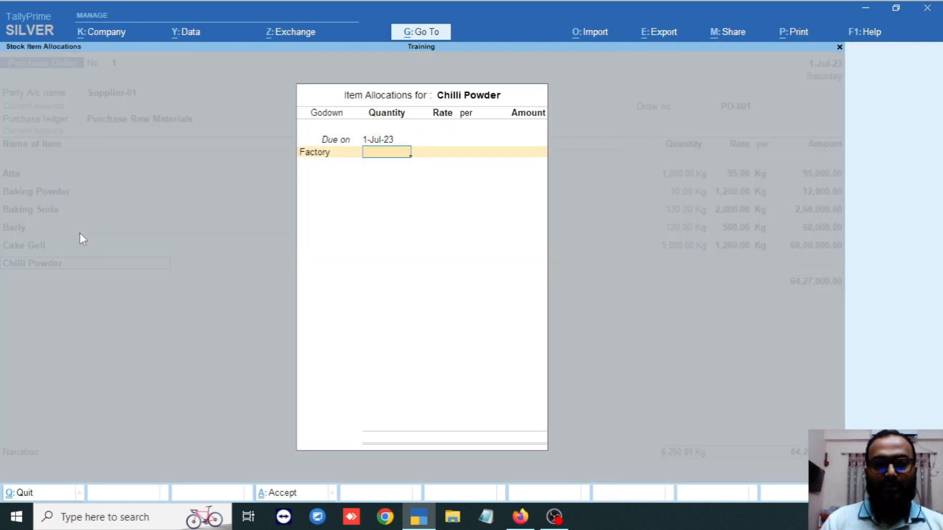
- Set Chilli Powder's quantity to 400 Kg at a rate of 2200 per Kg and complete its item line
text(400)
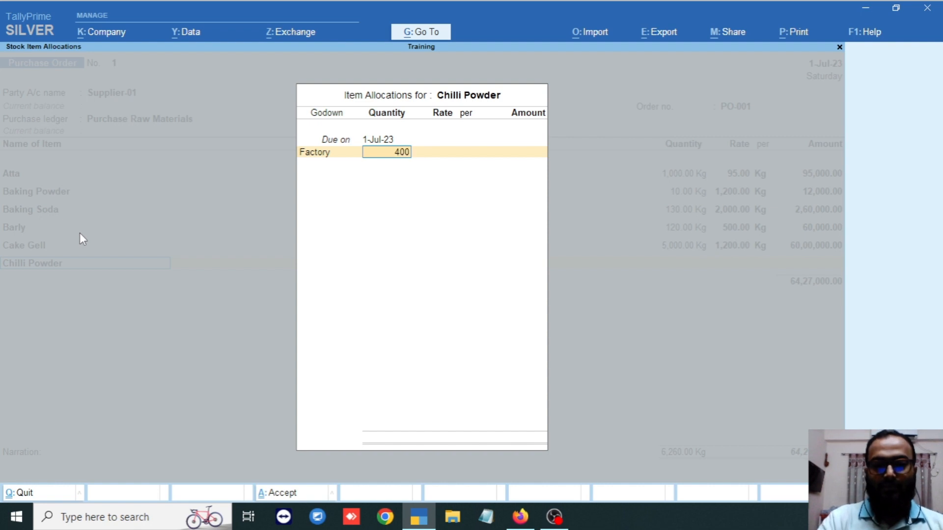
key(Return)
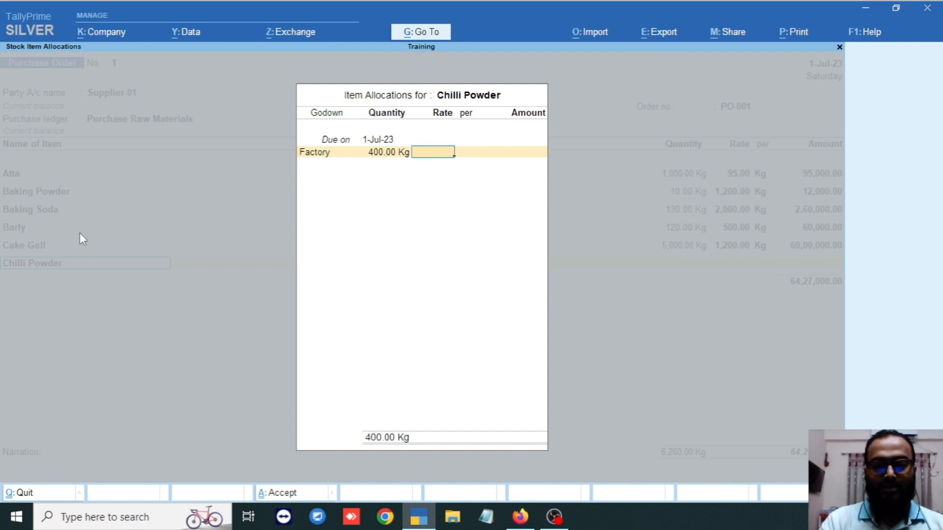
text(2200)
key(Return)
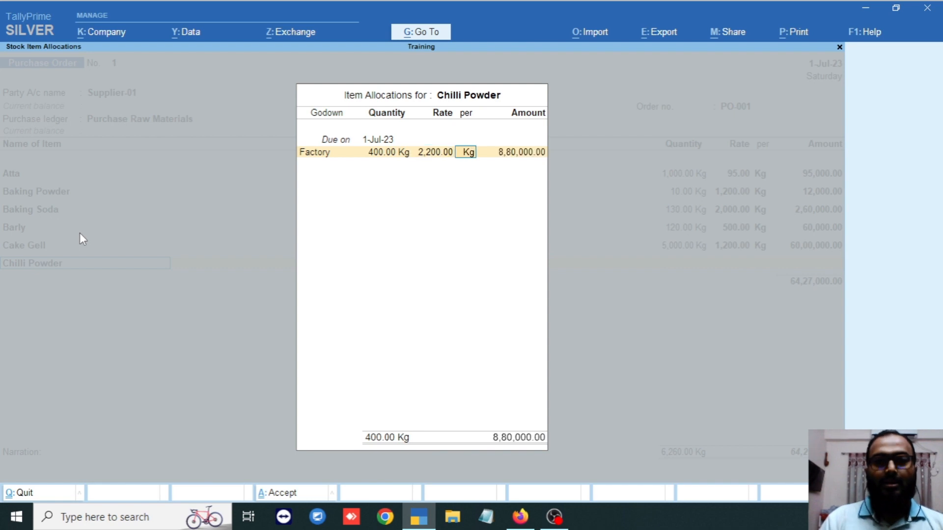
key(Return)
key(Return)
key(Return)
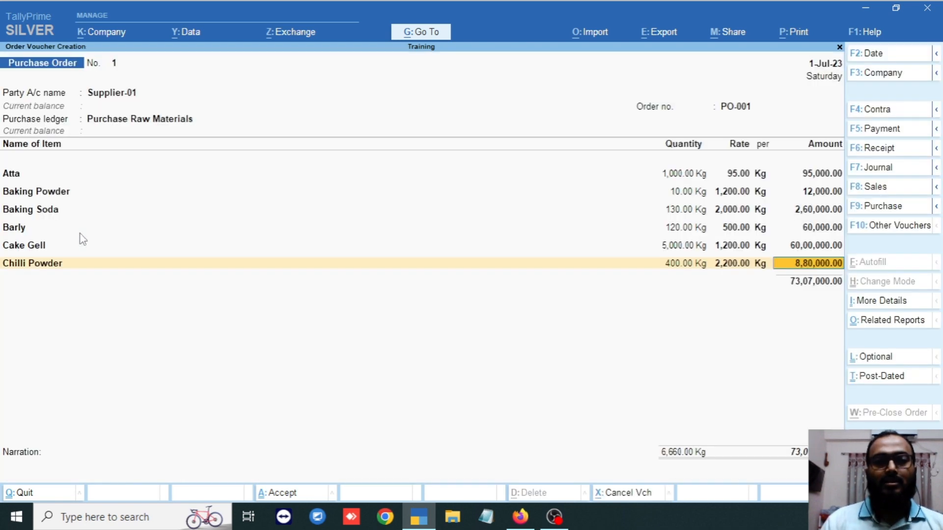
key(Return)
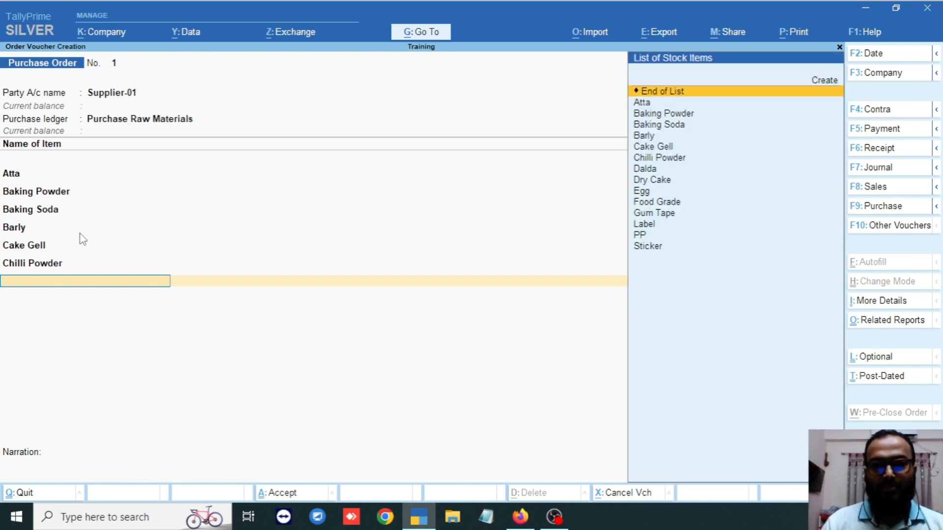
- Add the stock item Dalda as the seventh item line of the purchase order
key(Down)
key(Down)
key(Down)
key(Down)
key(Down)
key(Down)
key(Down)
key(Return)
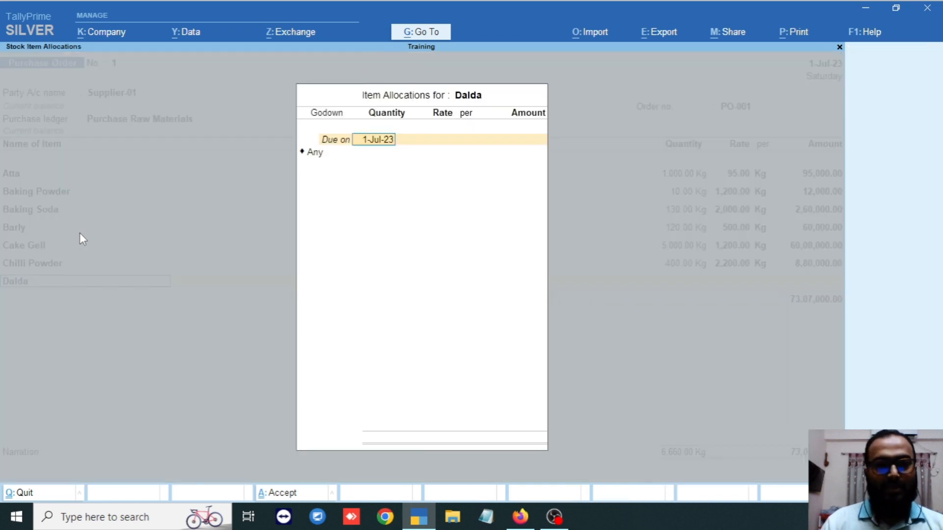
- Accept 1-Jul-23 as the due date for Dalda and choose Factory as its godown
key(Return)
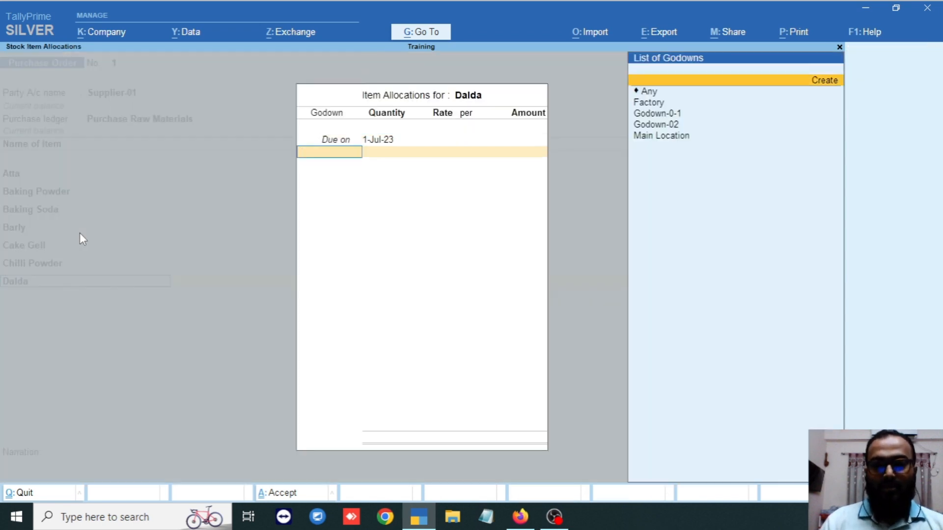
key(Down)
key(Return)
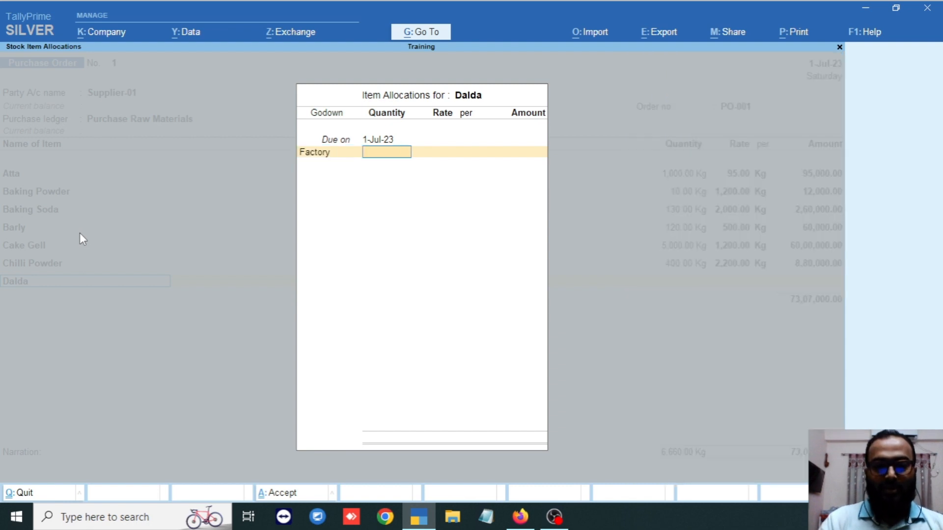
- Set Dalda's quantity to 15 Kg at a rate of 700 per Kg and complete its item line
text(15)
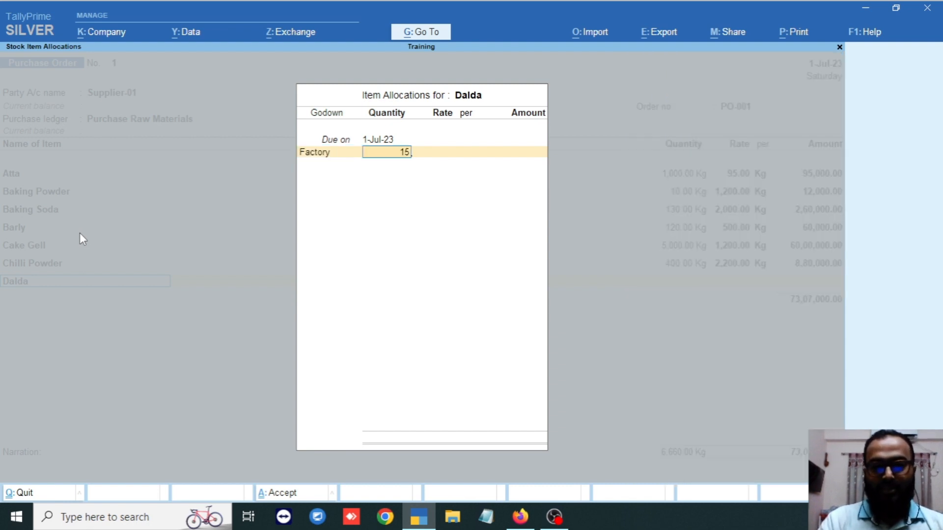
key(Return)
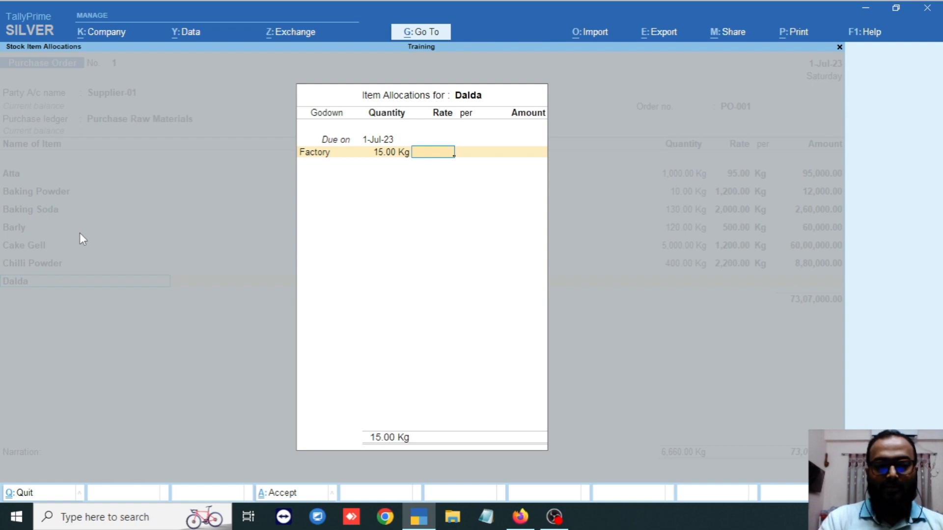
text(700)
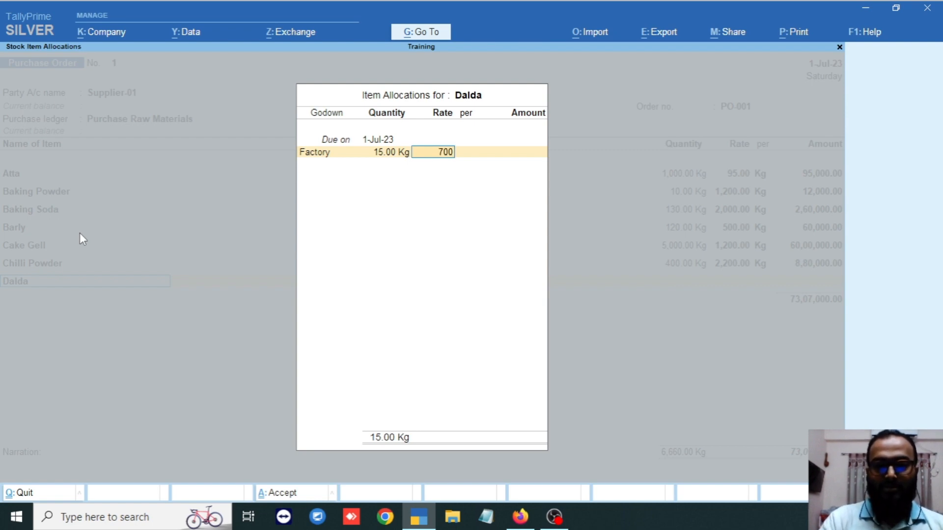
key(Return)
key(Return)
key(Return)
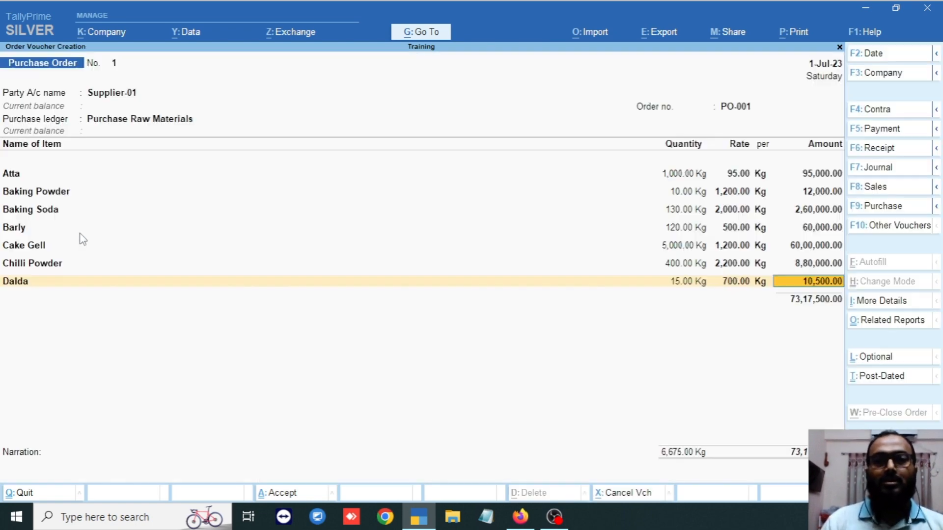
key(Return)
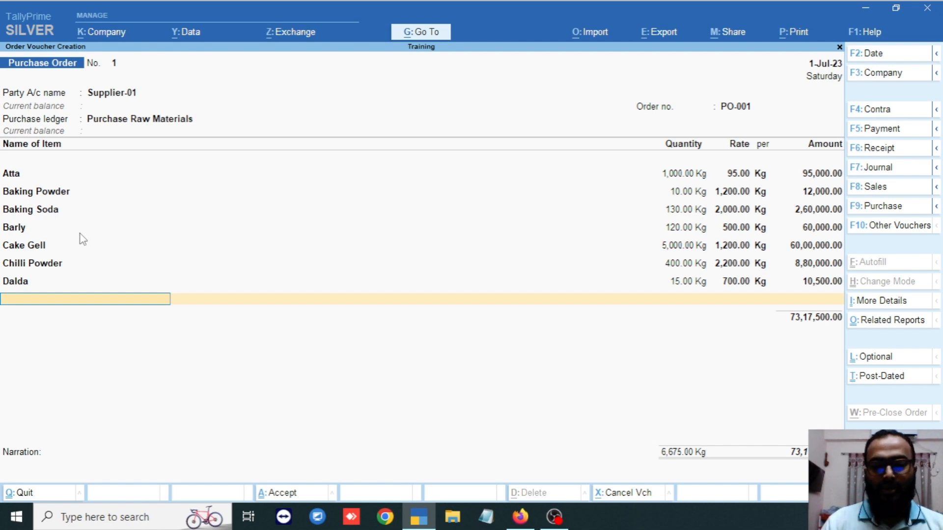
- Add the stock item Egg as the eighth item line of the purchase order
key(Down)
key(Down)
key(Down)
key(Down)
key(Down)
key(Down)
key(Down)
key(Down)
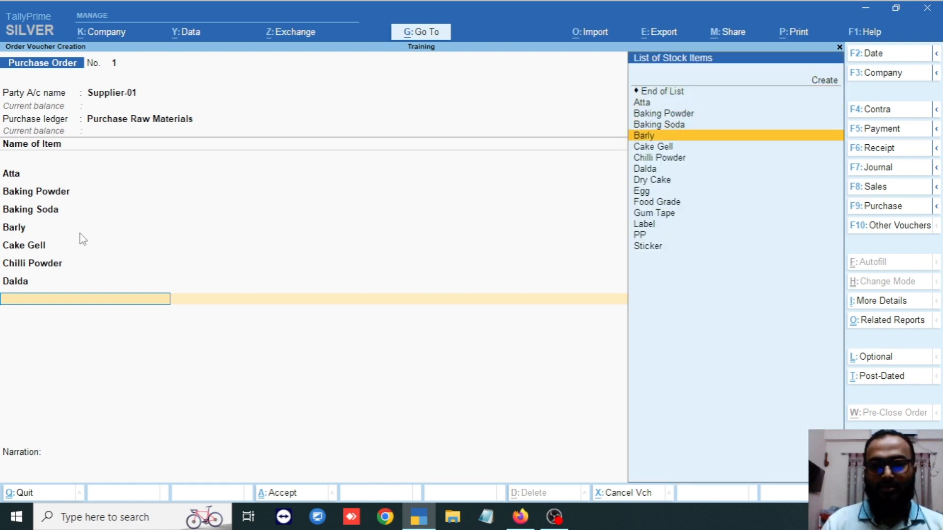
key(Down)
key(Down)
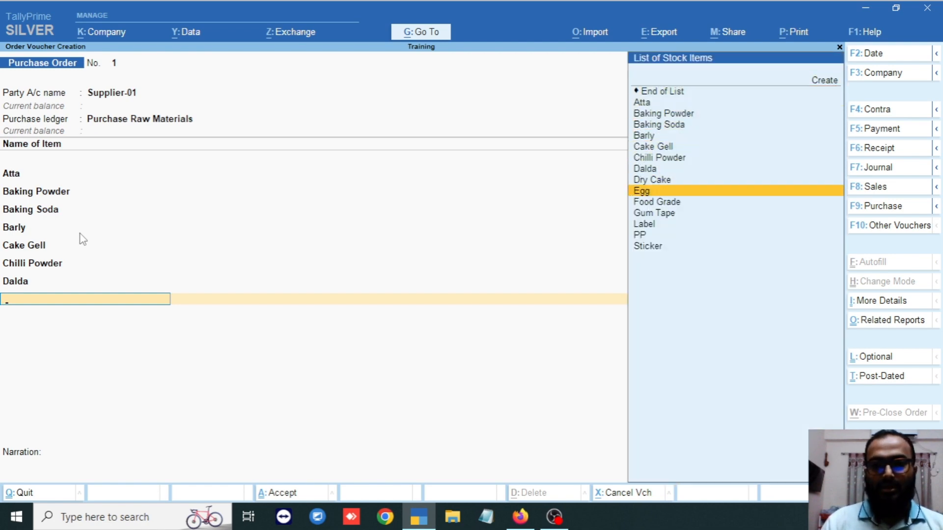
key(Up)
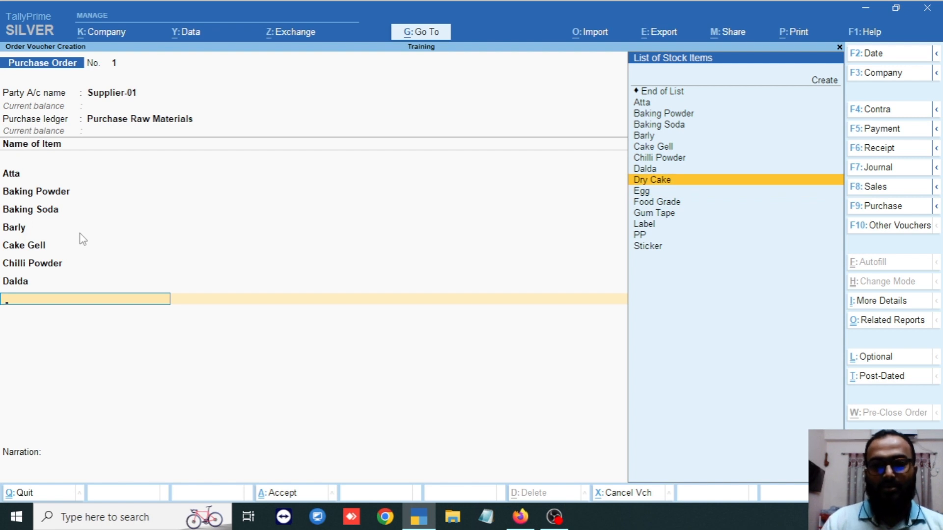
key(Down)
key(Return)
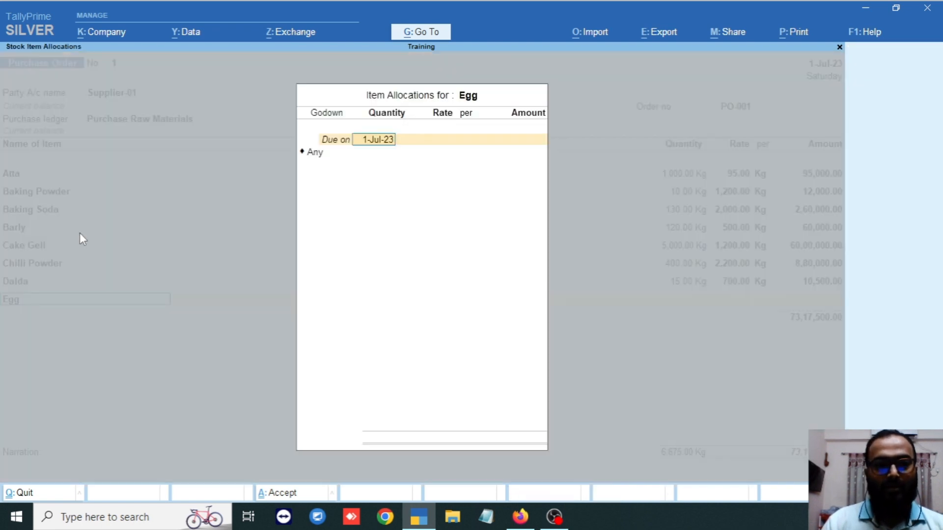
- Accept 1-Jul-23 as the due date for Egg and choose Factory as its godown
key(Return)
key(BackSpace)
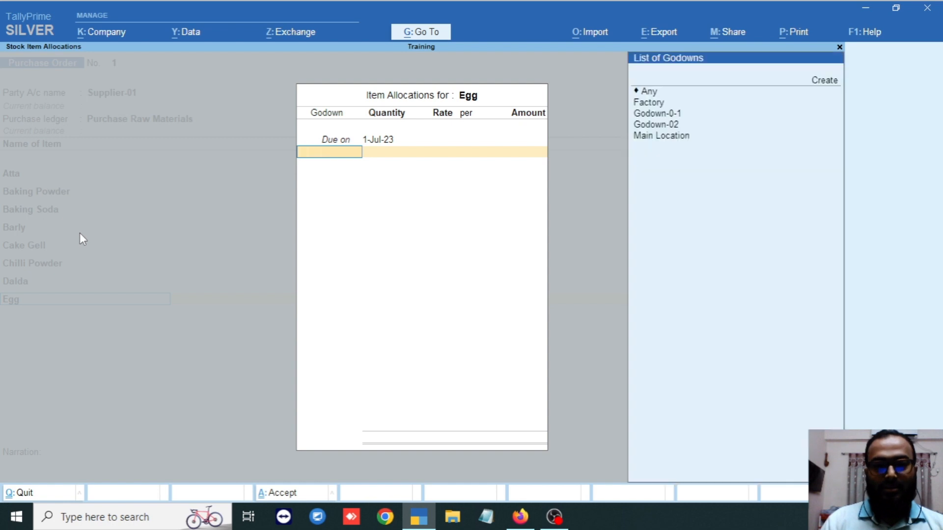
key(Down)
key(Return)
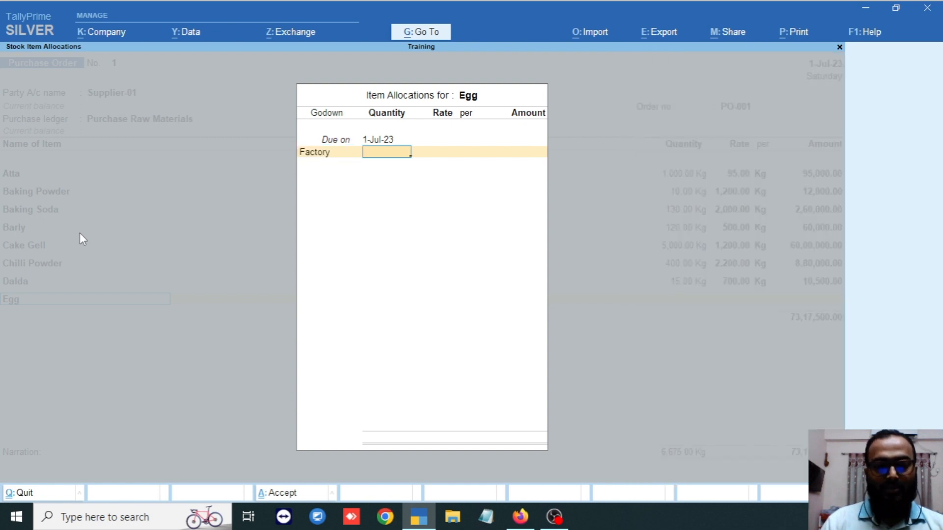
- Set Egg's quantity to 5000 Pcs at a rate of 12 per Pcs and complete its item line
text(12)
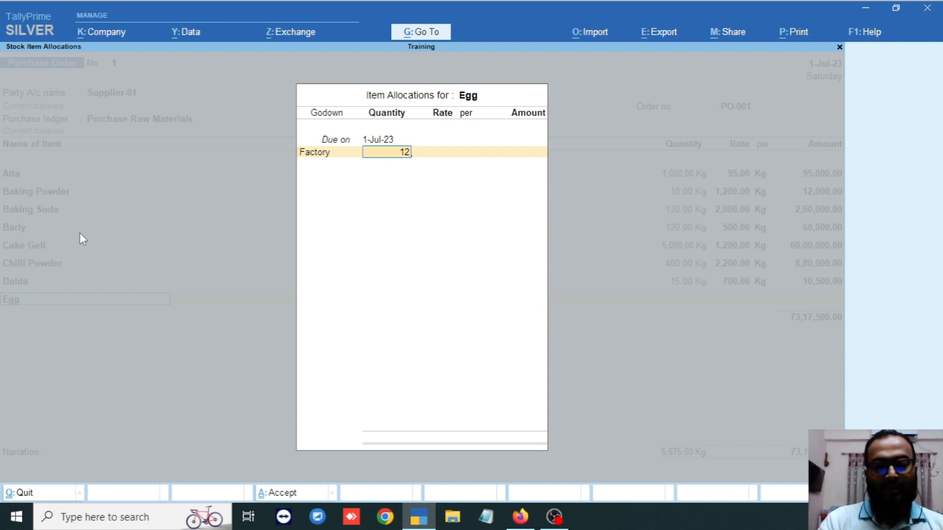
key(BackSpace)
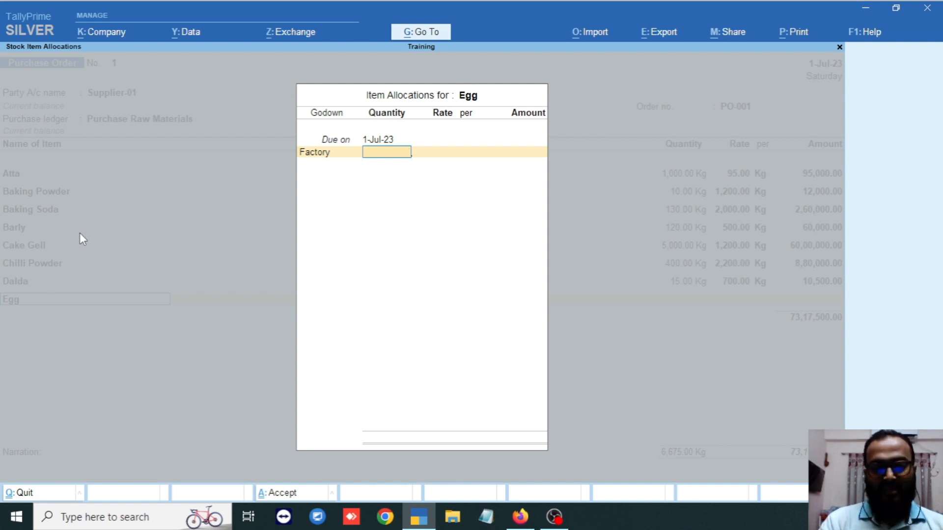
text(5000)
key(Return)
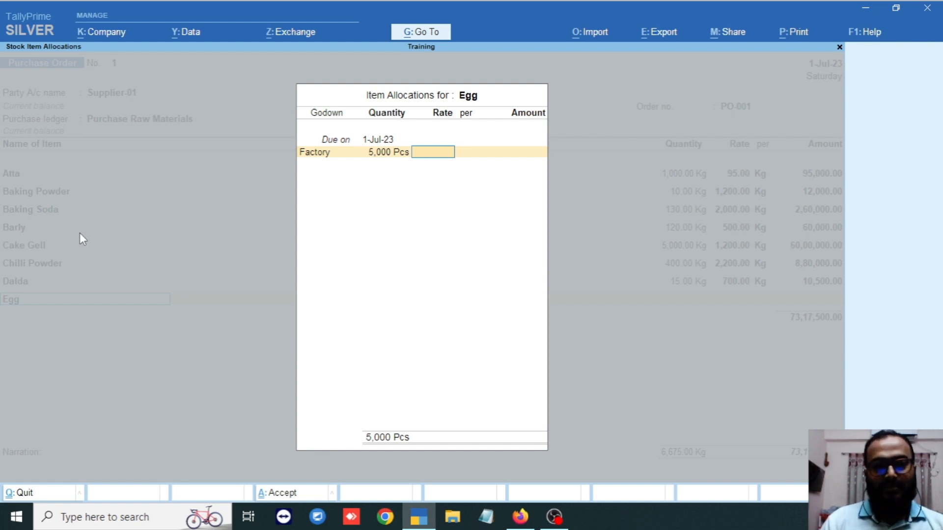
text(12)
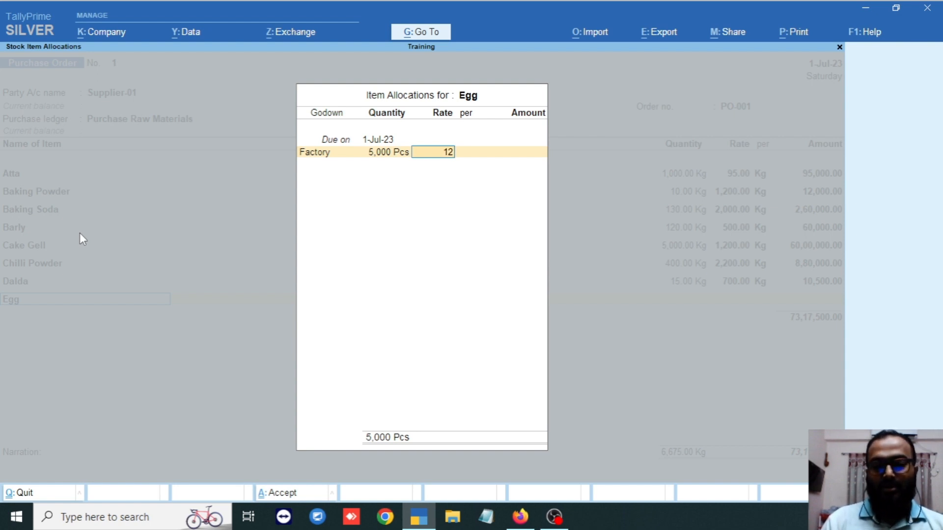
key(Return)
key(Return)
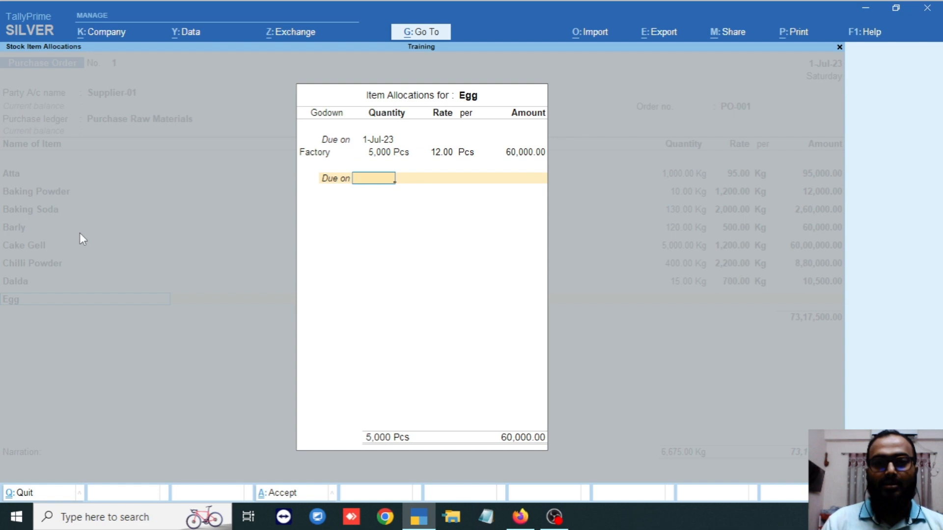
key(Return)
key(Return)
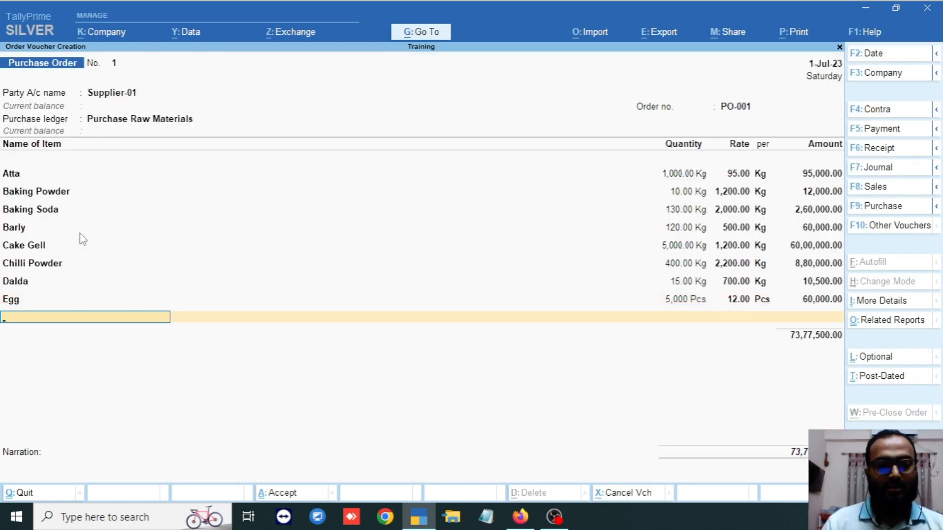
- Add the stock item Food Grade as the ninth item line of the purchase order
key(Down)
key(Down)
key(Down)
key(Down)
key(Down)
key(Down)
key(Down)
key(Down)
key(Down)
key(Down)
key(Down)
key(Down)
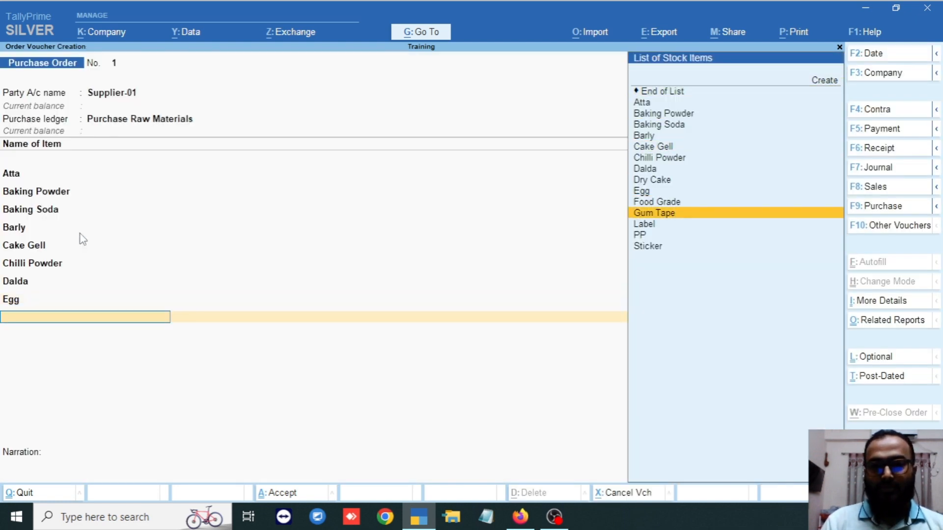
key(Up)
key(Return)
- Accept 1-Jul-23 as the due date for Food Grade and choose Factory as its godown
key(Return)
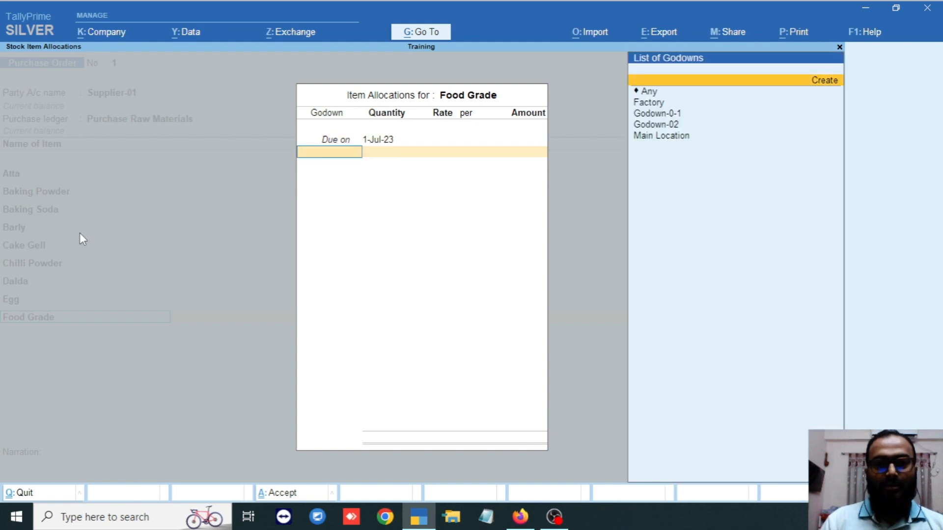
key(Down)
key(Down)
key(Return)
- Set Food Grade's quantity to 120 Kg at a rate of 1700 per Kg and complete its item line
text(120)
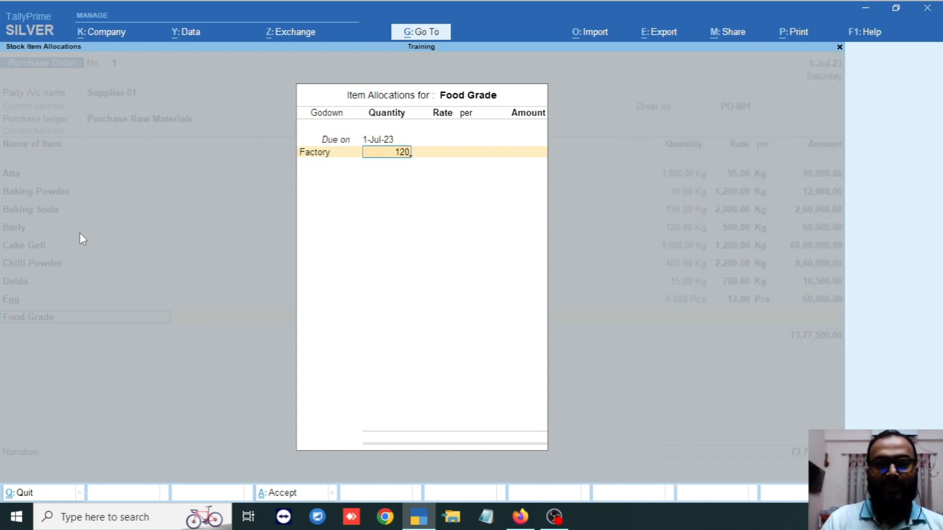
key(Return)
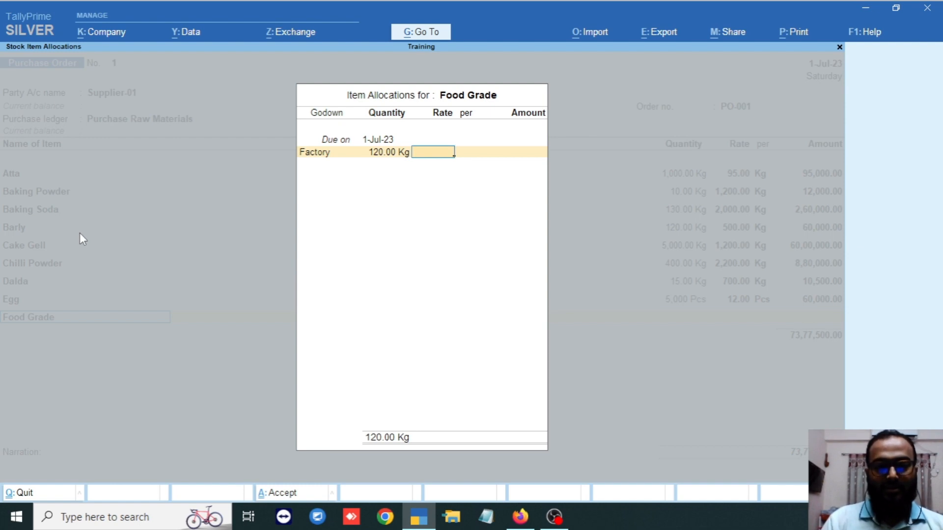
text(1,)
text(700)
key(Return)
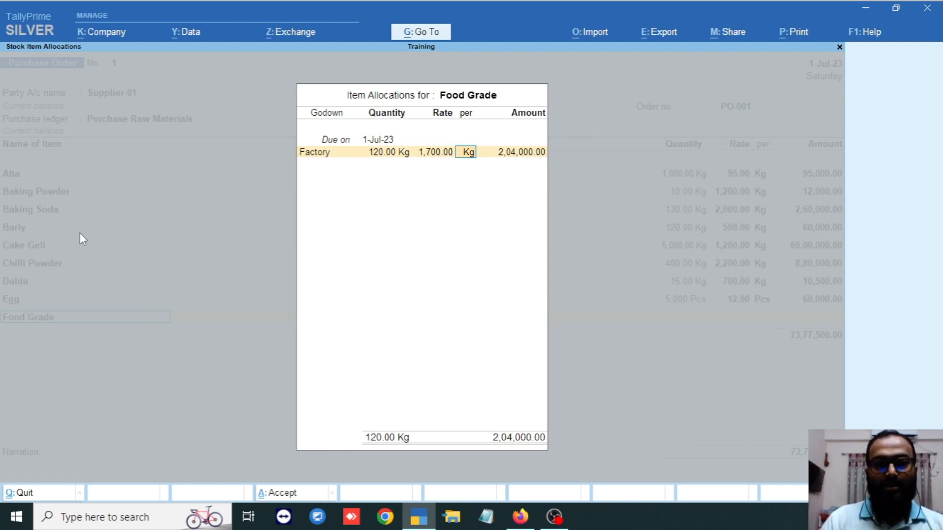
key(Return)
key(Return)
key(Return)
key(Return)
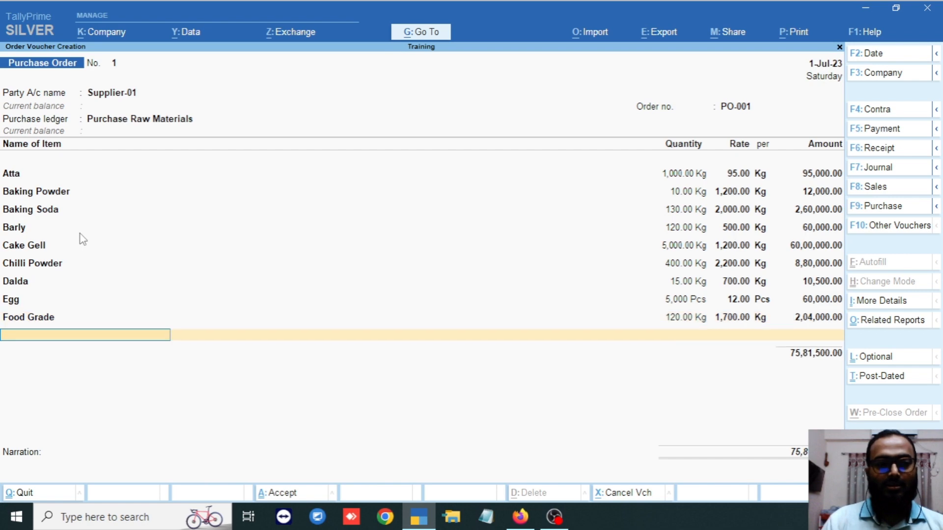
key(Down)
key(Down)
key(Down)
key(Down)
key(Down)
key(Down)
key(Down)
key(Down)
key(Down)
key(Down)
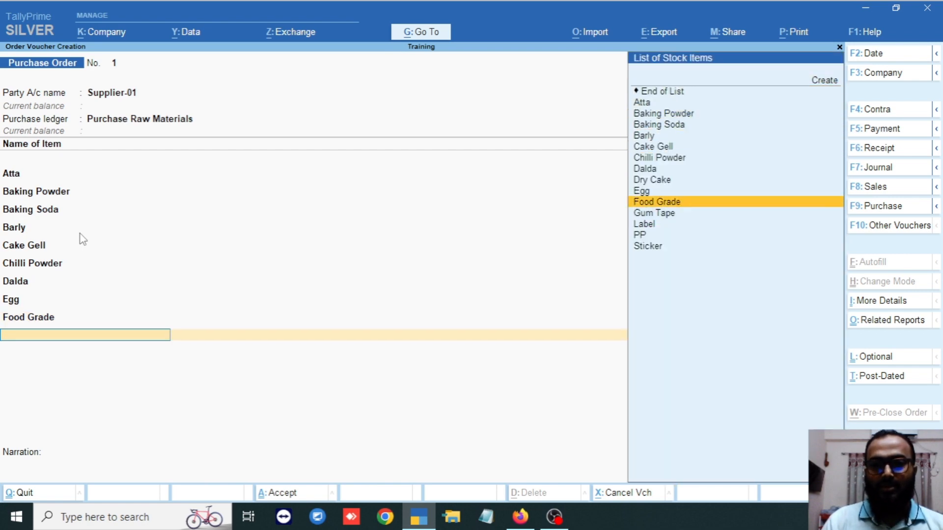
key(Return)
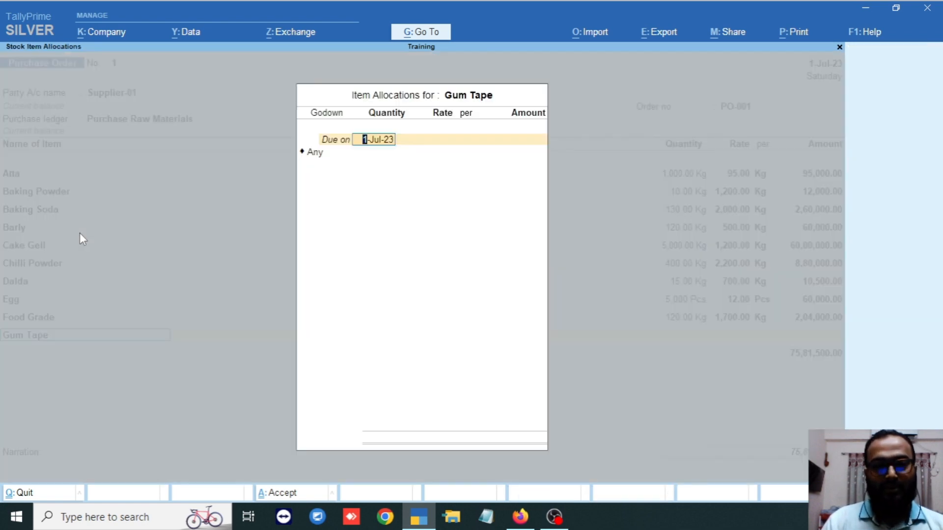
key(Return)
key(Down)
key(Down)
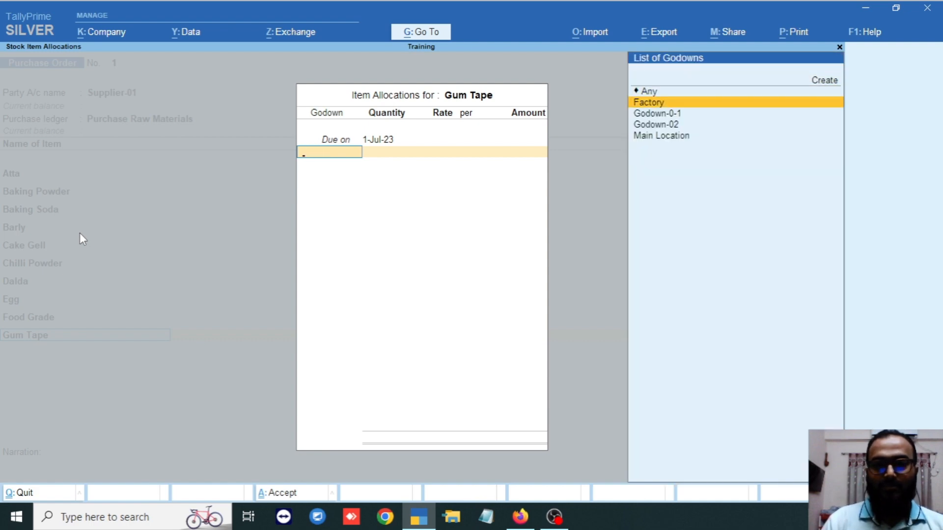
key(Escape)
key(Escape)
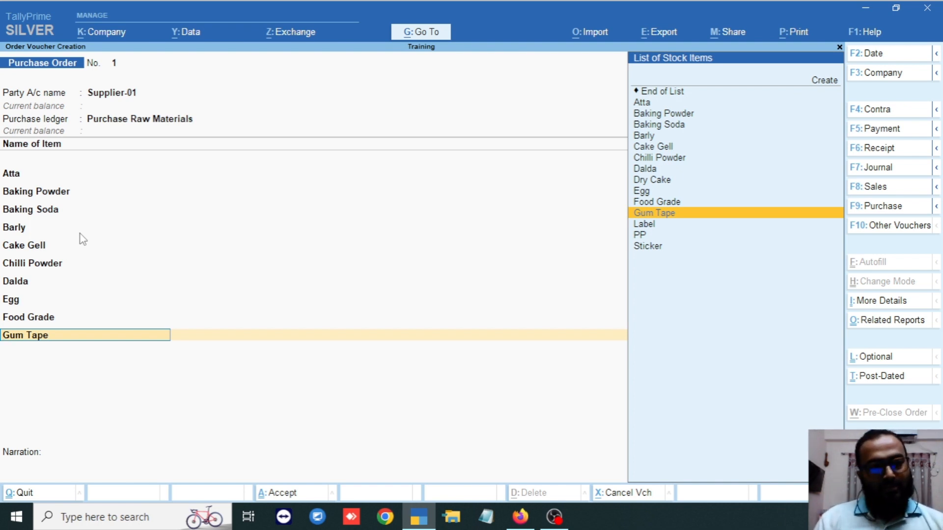
key(BackSpace)
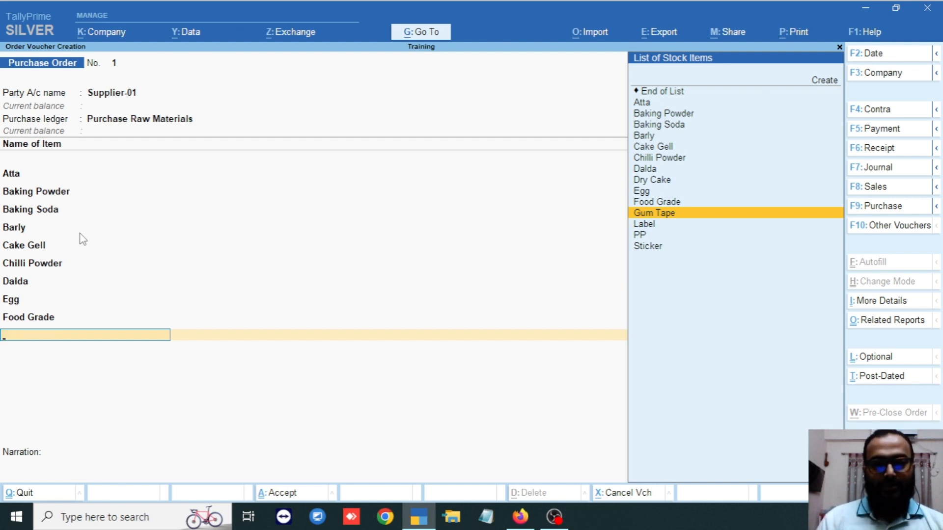
- End the item list after Food Grade and close the additional ledger entries with End of List
key(Up)
key(Up)
key(Up)
key(Up)
key(Up)
key(Up)
key(Up)
key(Up)
key(Up)
key(Up)
key(Up)
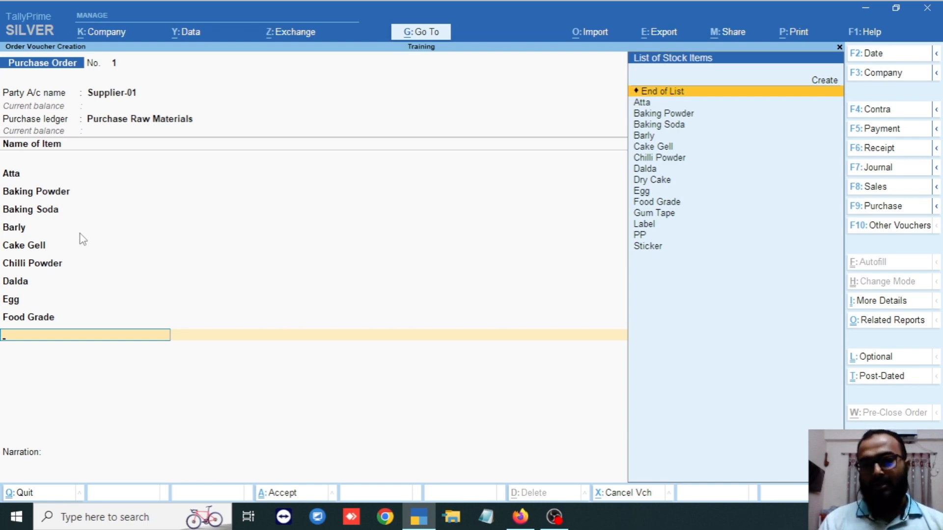
key(Return)
key(Return)
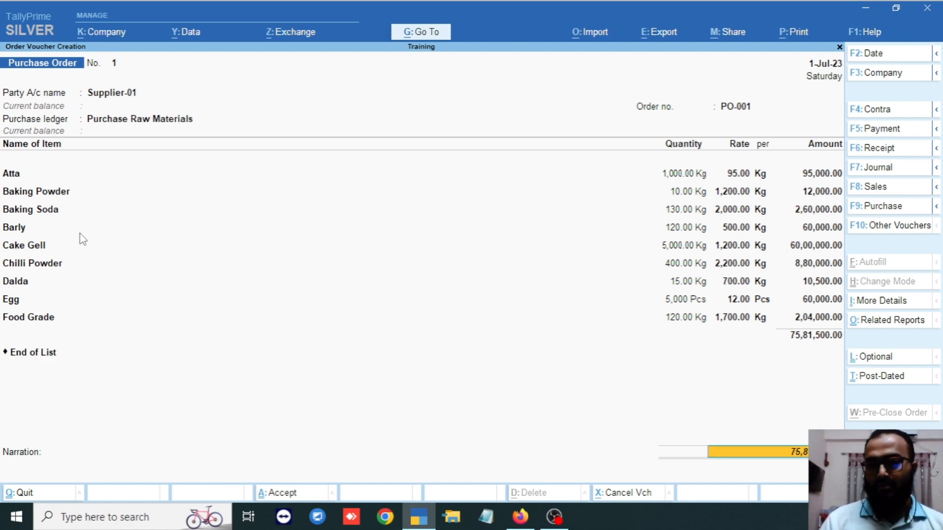
- Leave the narration blank and save the purchase order PO-001
key(Return)
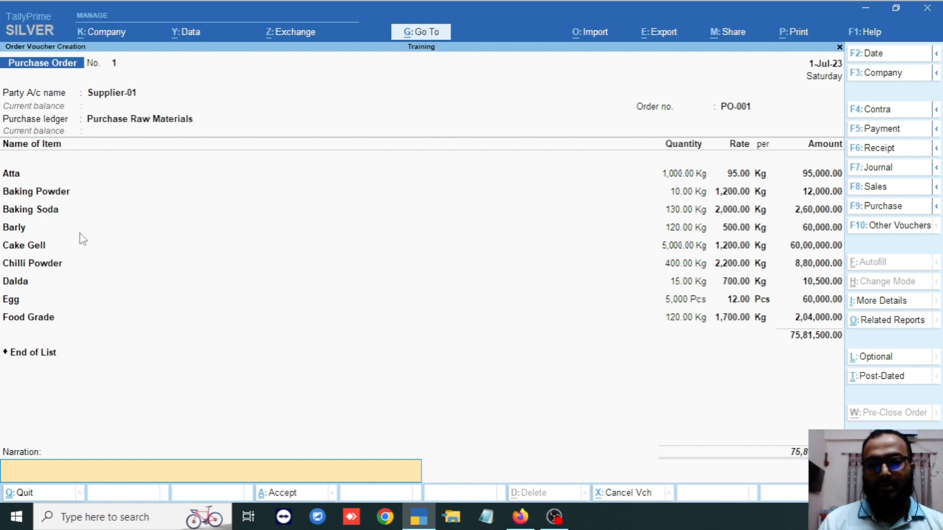
key(Return)
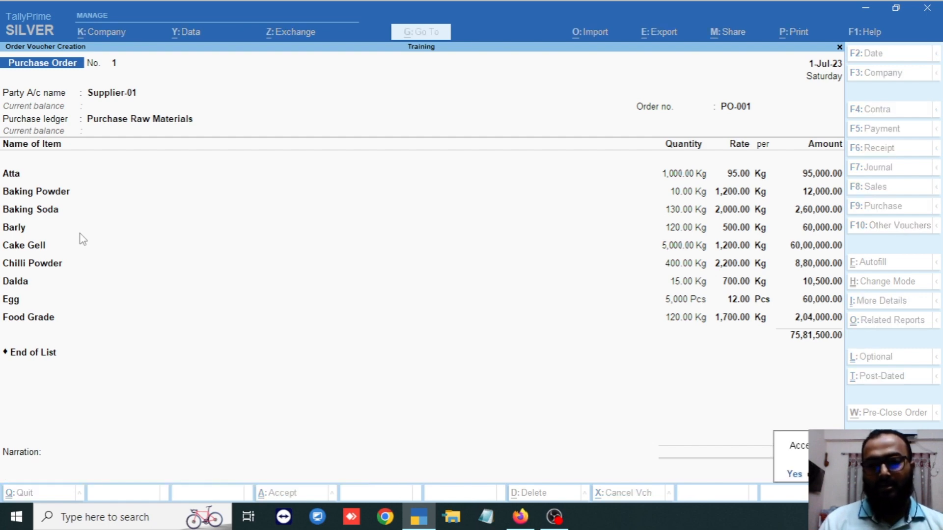
key(Return)
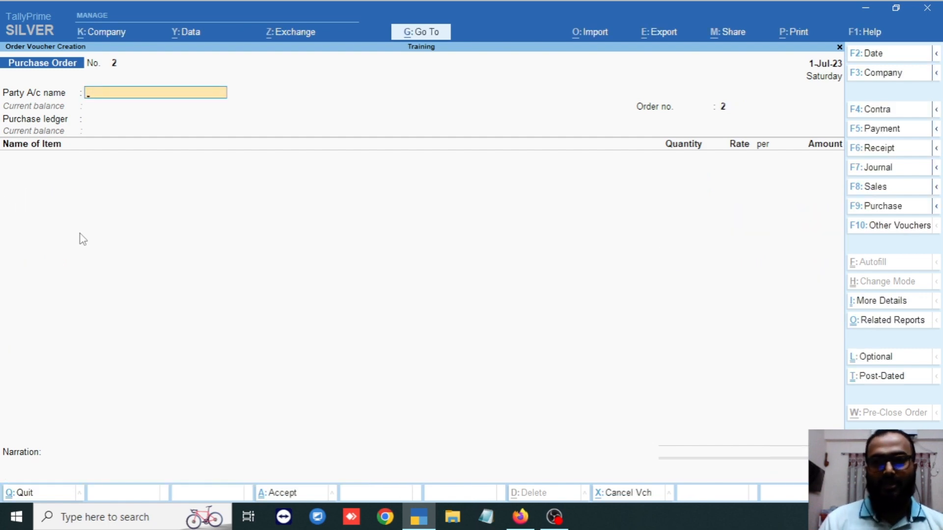